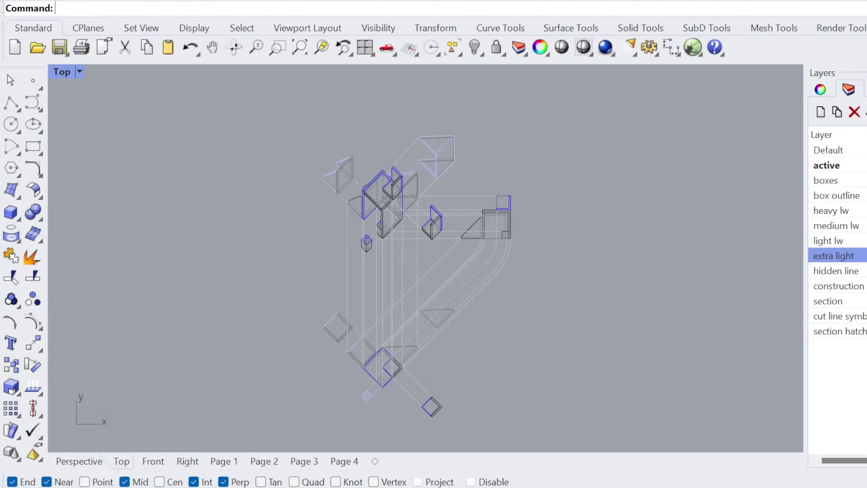
Select all the linework in the Top view and begin exporting it in the Adobe Illustrator (*.ai) format
{"action": "left_click_drag", "start_coordinate": [417, 276], "coordinate": [441, 266]}
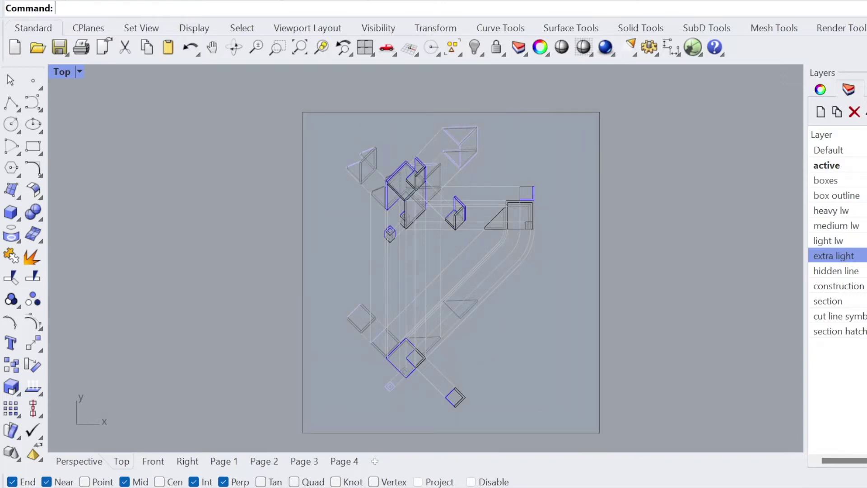
{"action": "key", "text": "ctrl+a"}
{"action": "key", "text": "alt+f"}
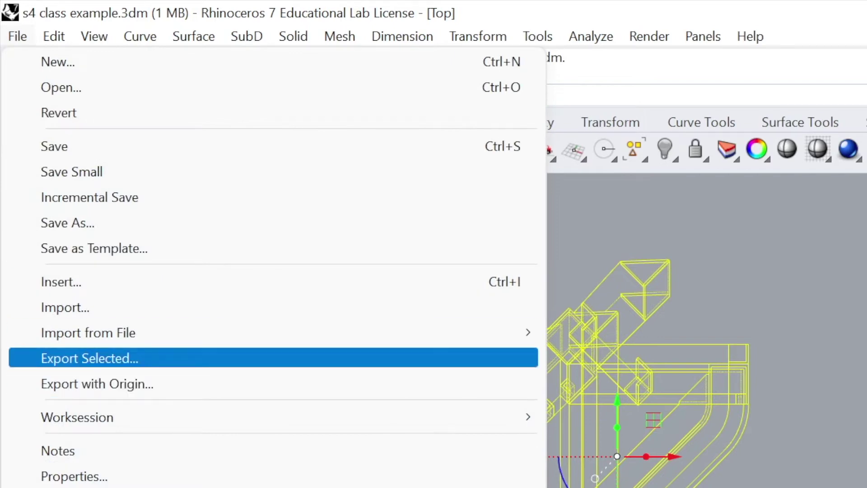
{"action": "left_click", "coordinate": [90, 358]}
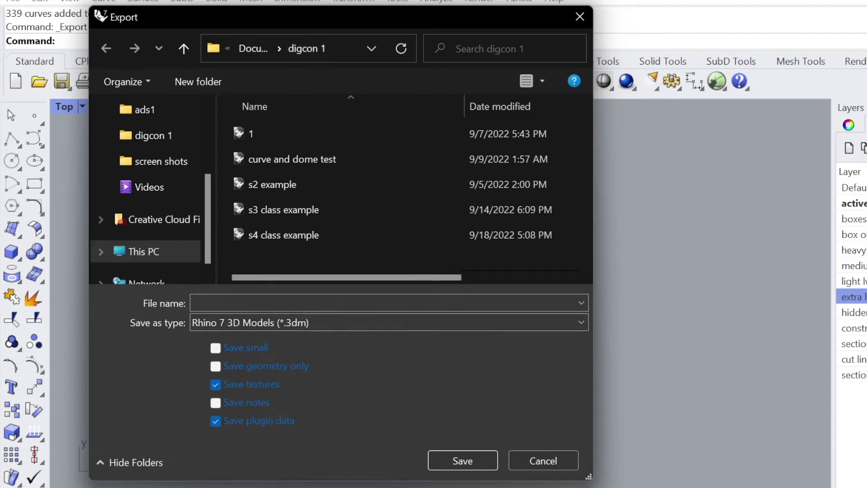
{"action": "left_click", "coordinate": [389, 323]}
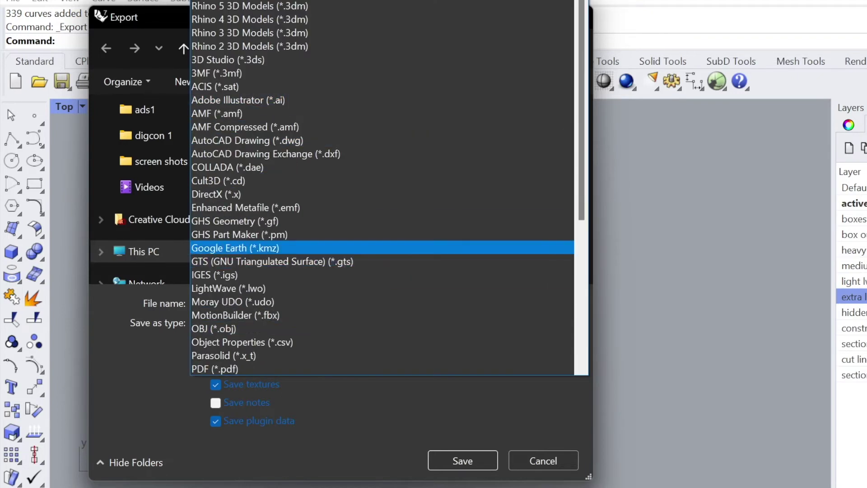
{"action": "scroll", "coordinate": [382, 260], "scroll_direction": "down", "scroll_amount": 4}
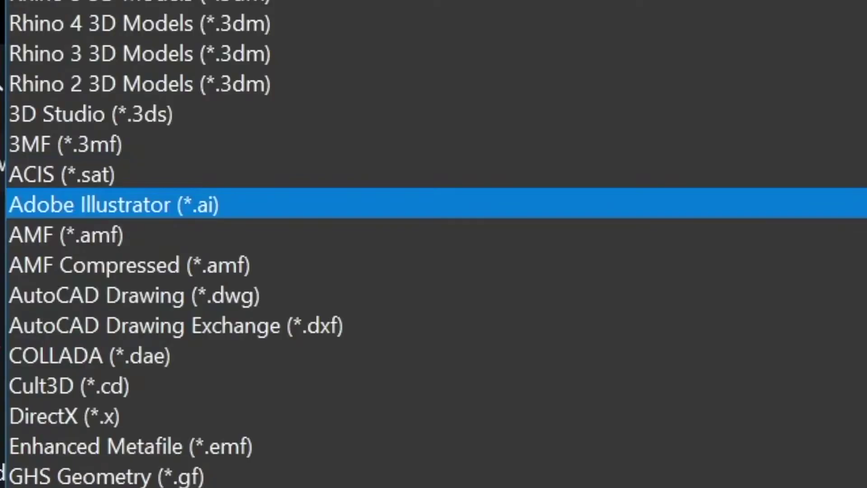
{"action": "left_click", "coordinate": [113, 205]}
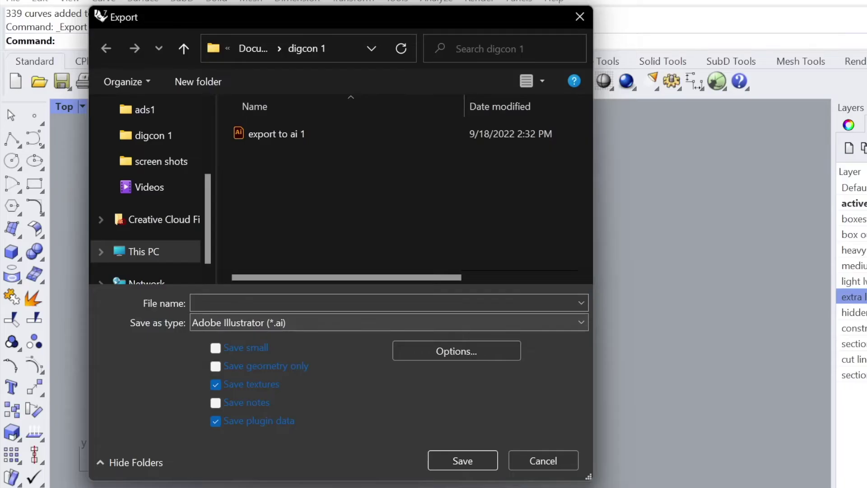
Save the export as "exploded test", accepting the snapshot-of-current-view scale and RGB color options
{"action": "left_click", "coordinate": [362, 302]}
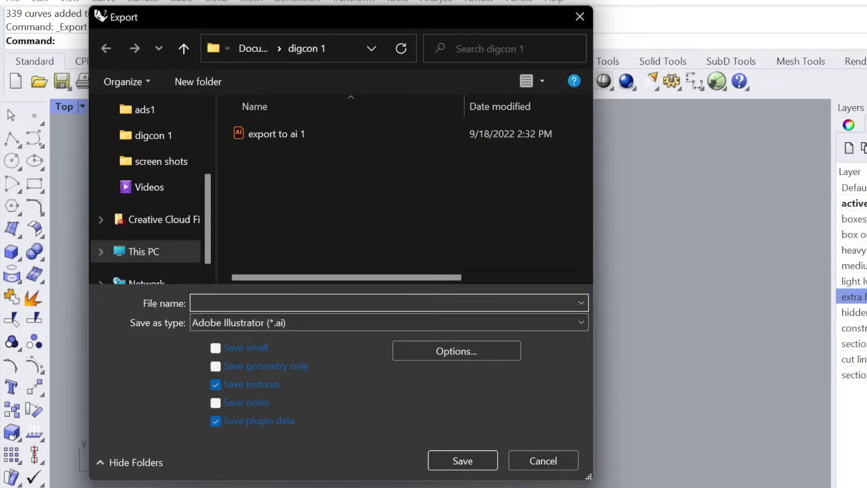
{"action": "type", "text": "exploded test"}
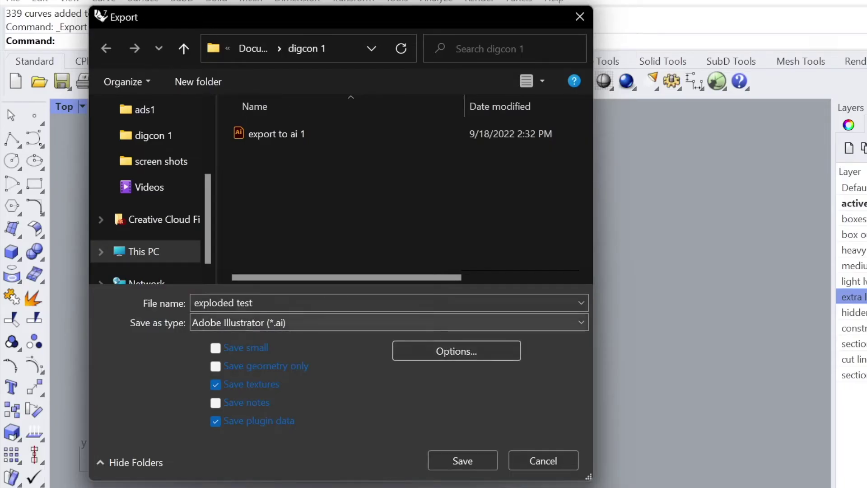
{"action": "key", "text": "Return"}
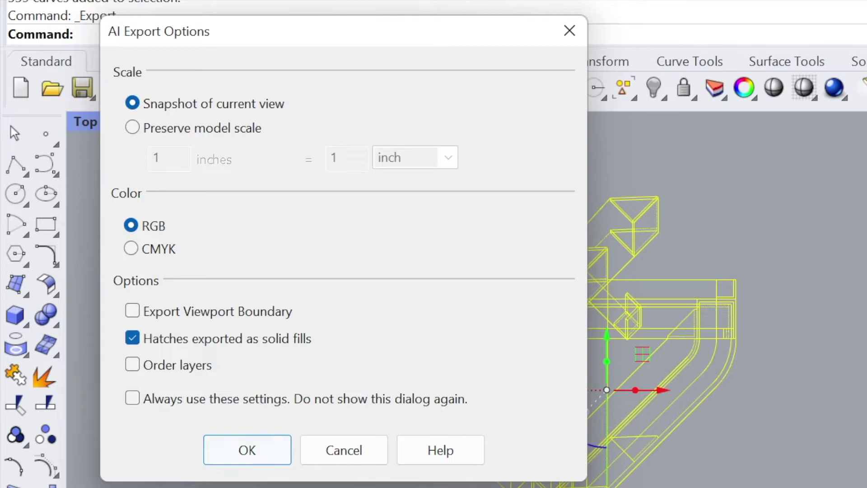
{"action": "left_click", "coordinate": [247, 450]}
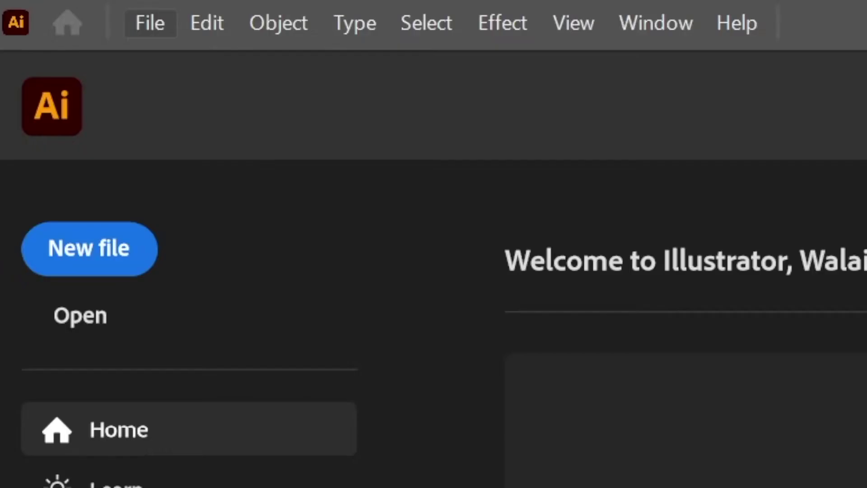
Switch to Illustrator and open the exported "exploded test" file from the digcon 1 folder
{"action": "left_click", "coordinate": [150, 23]}
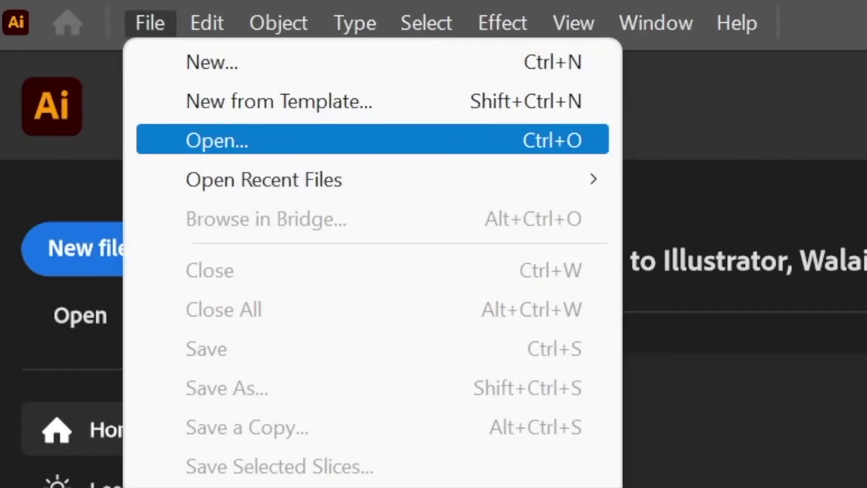
{"action": "left_click", "coordinate": [193, 140]}
{"action": "left_click", "coordinate": [253, 257]}
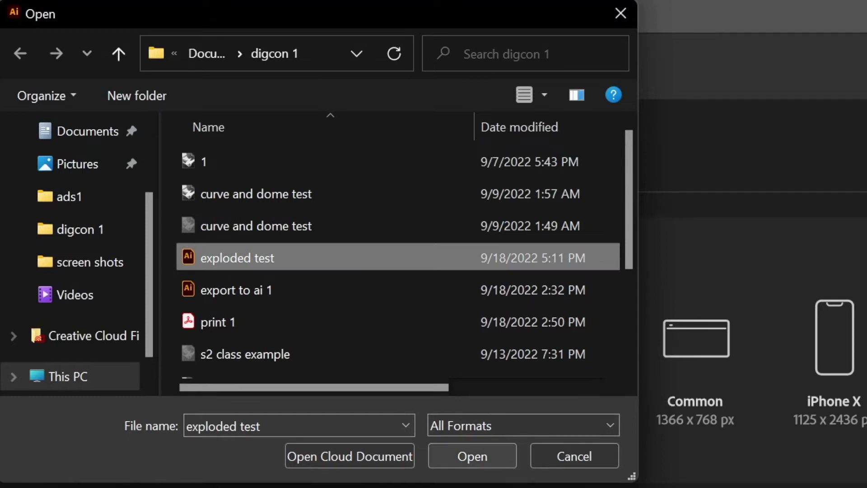
{"action": "left_click", "coordinate": [472, 456]}
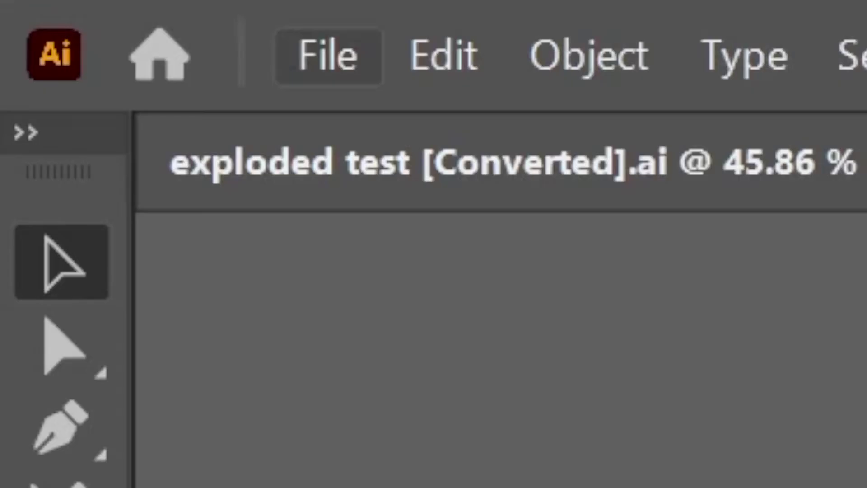
Rename the document's artboard to "board 1" and set its width and height to 24 in each
{"action": "left_click", "coordinate": [329, 57]}
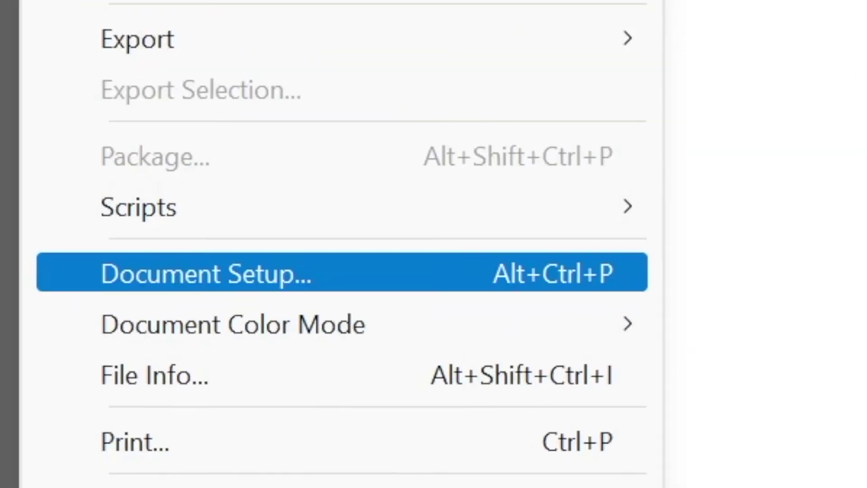
{"action": "left_click", "coordinate": [207, 273]}
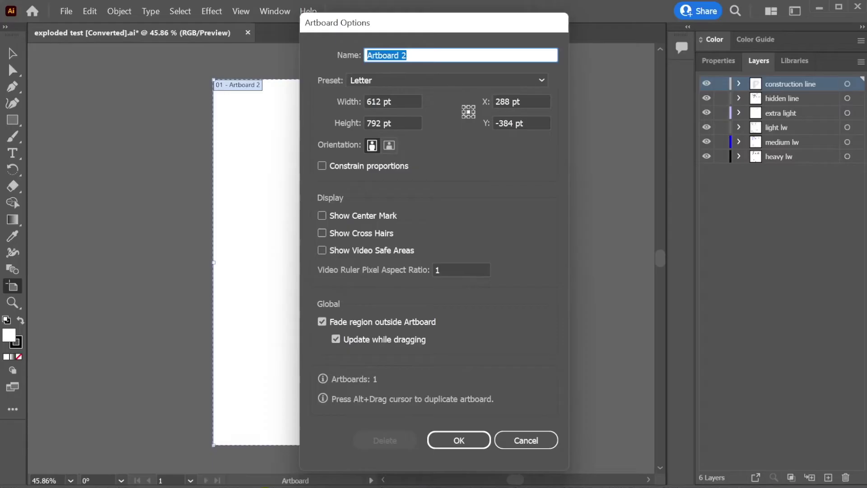
{"action": "type", "text": "board 1"}
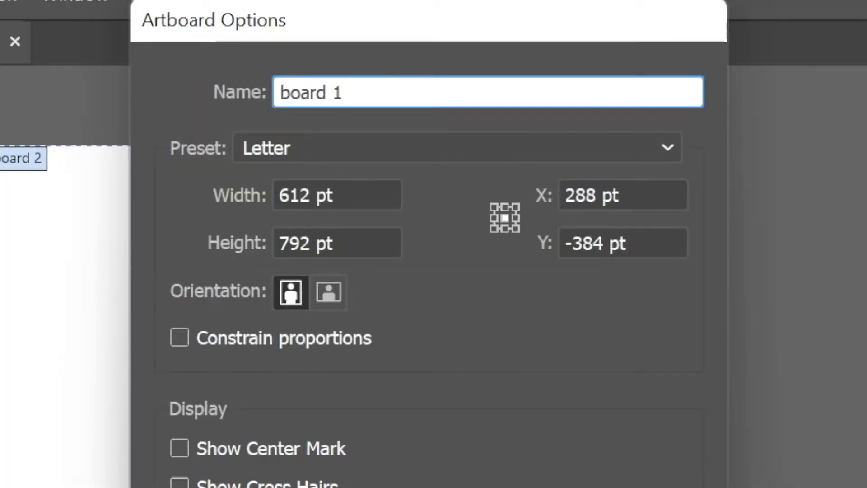
{"action": "key", "text": "Tab"}
{"action": "type", "text": "24 in"}
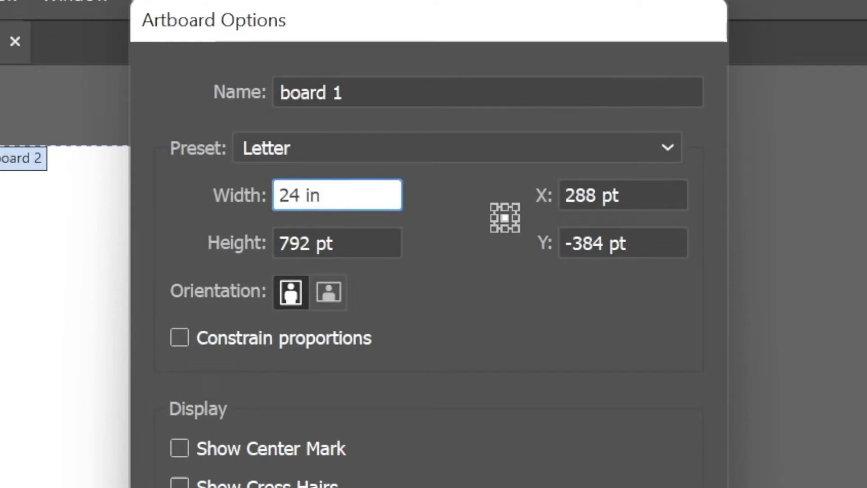
{"action": "key", "text": "Tab"}
{"action": "key", "text": "ctrl+a"}
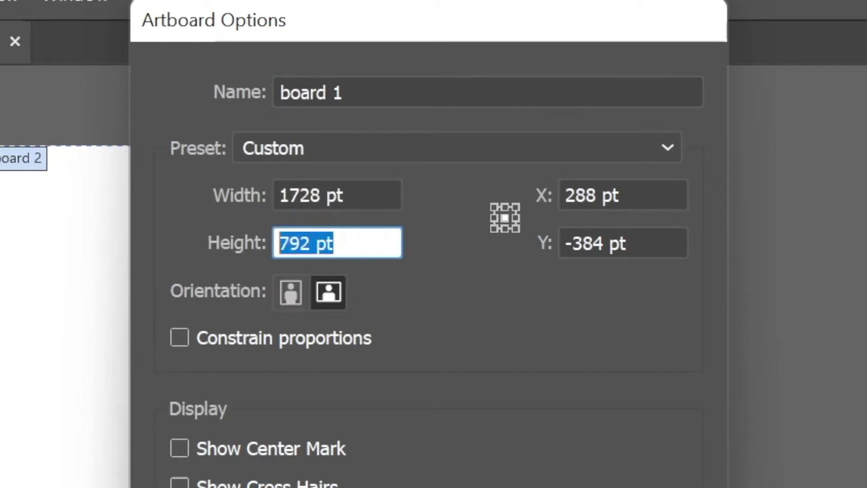
{"action": "type", "text": "24 in"}
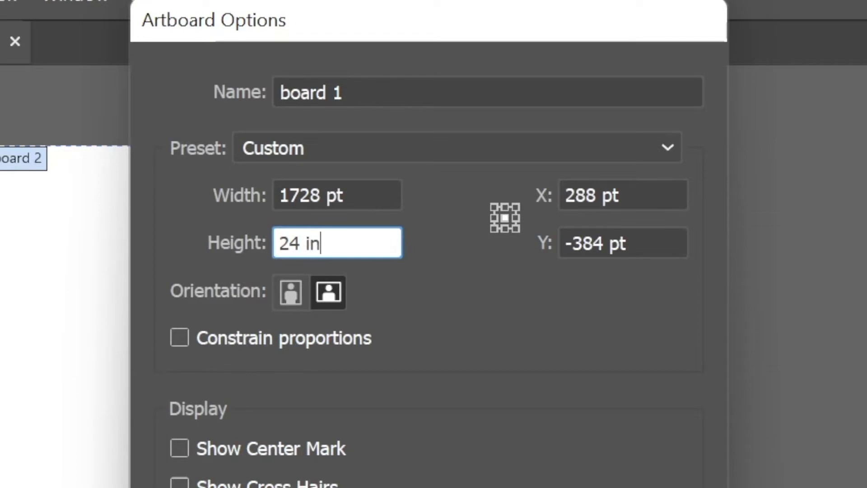
{"action": "key", "text": "Tab"}
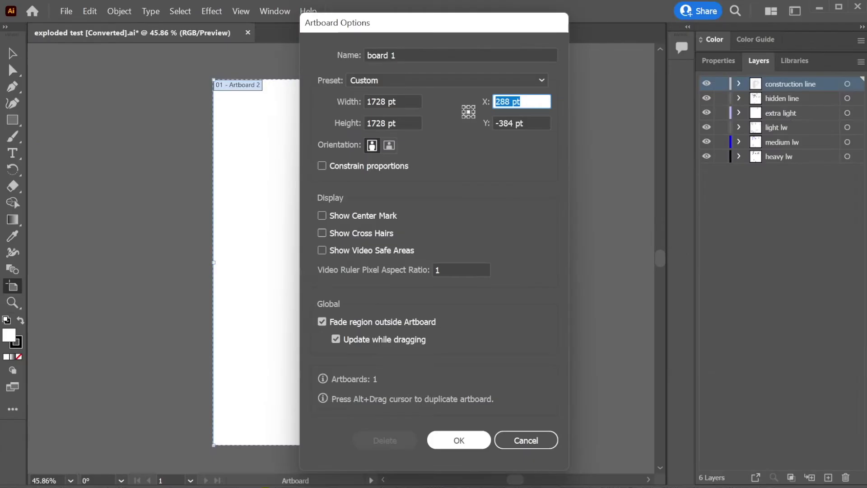
{"action": "left_click", "coordinate": [459, 440]}
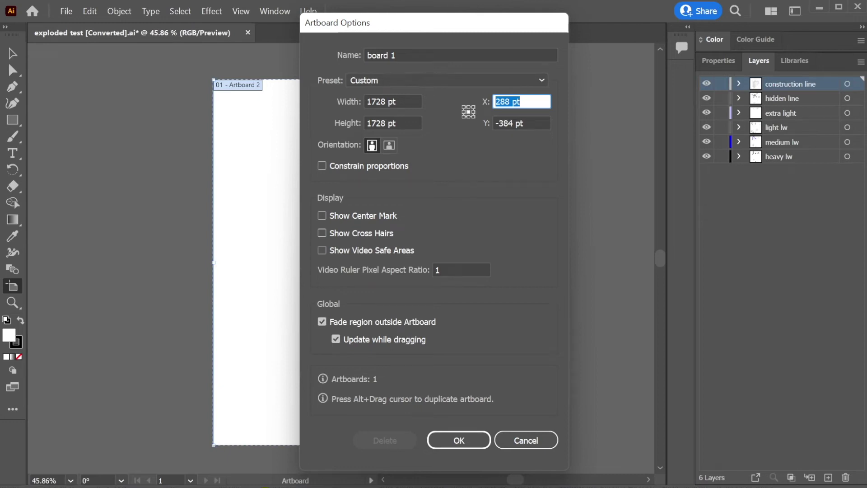
{"action": "left_click", "coordinate": [459, 440]}
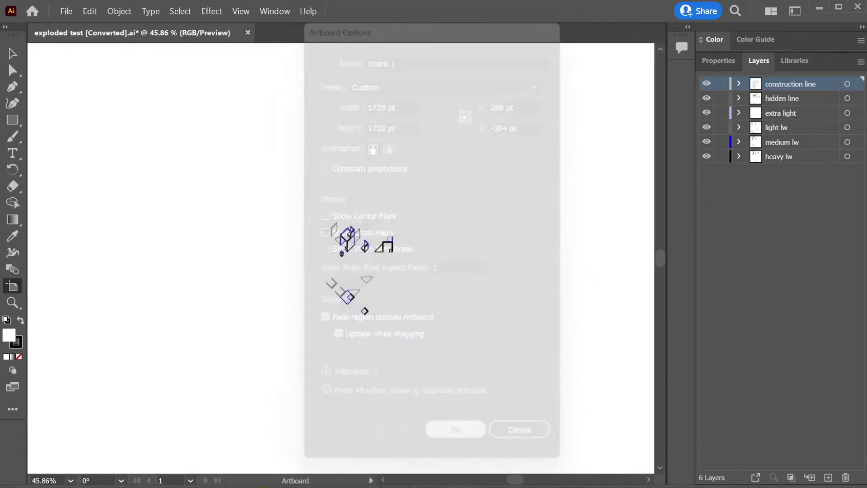
Change the document's measurement units to inches in the document setup
{"action": "key", "text": "ctrl+minus"}
{"action": "key", "text": "ctrl+minus"}
{"action": "key", "text": "ctrl+minus"}
{"action": "left_click", "coordinate": [67, 12]}
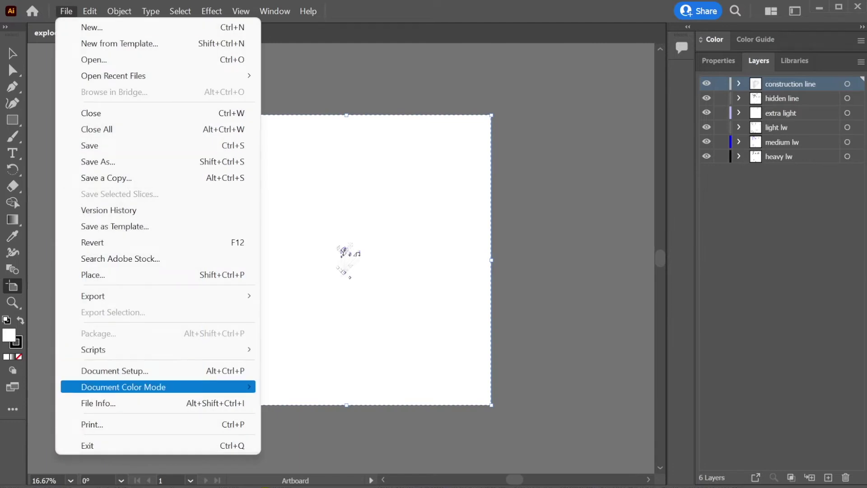
{"action": "left_click", "coordinate": [115, 370]}
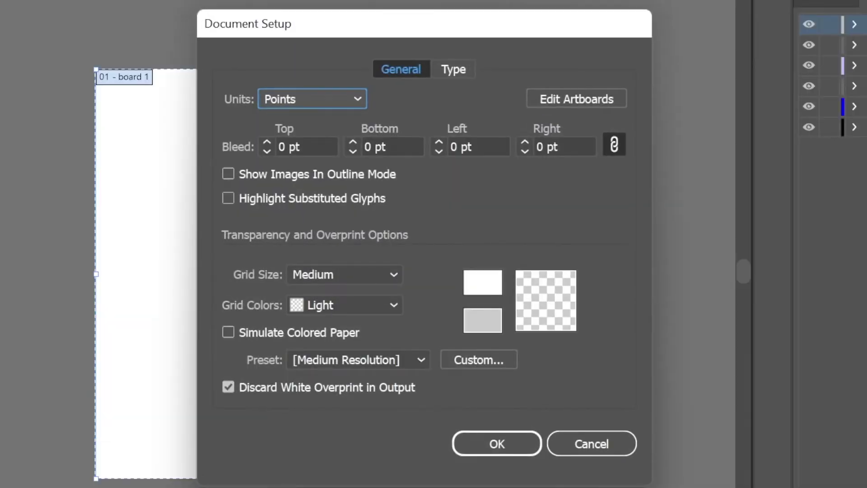
{"action": "left_click", "coordinate": [312, 99]}
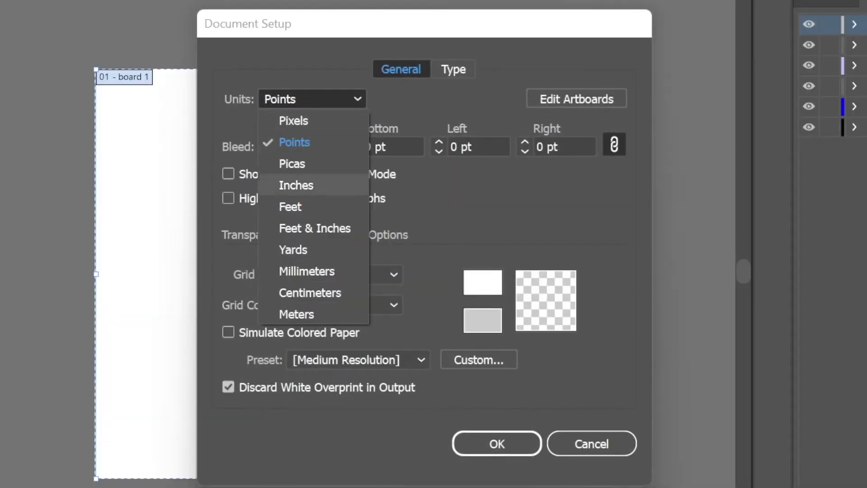
{"action": "left_click", "coordinate": [298, 186]}
{"action": "key", "text": "Return"}
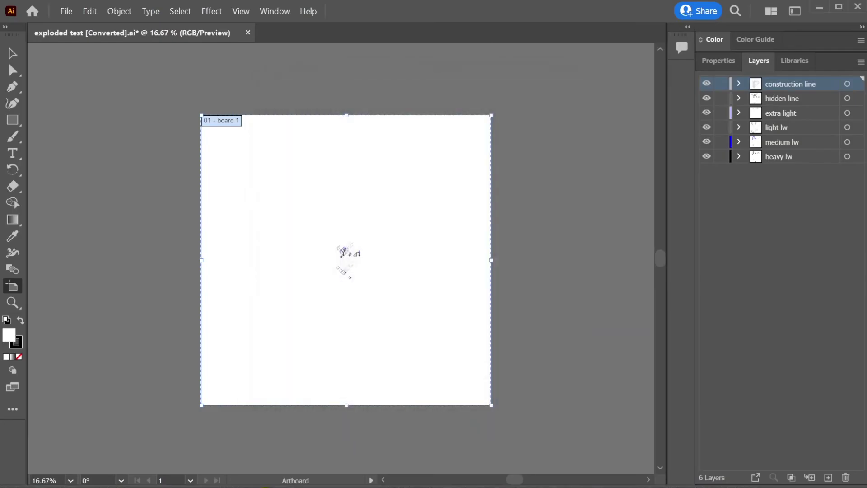
Check the board 1 dimensions in the artboard options, and leave artboard editing for the Selection tool
{"action": "key", "text": "Return"}
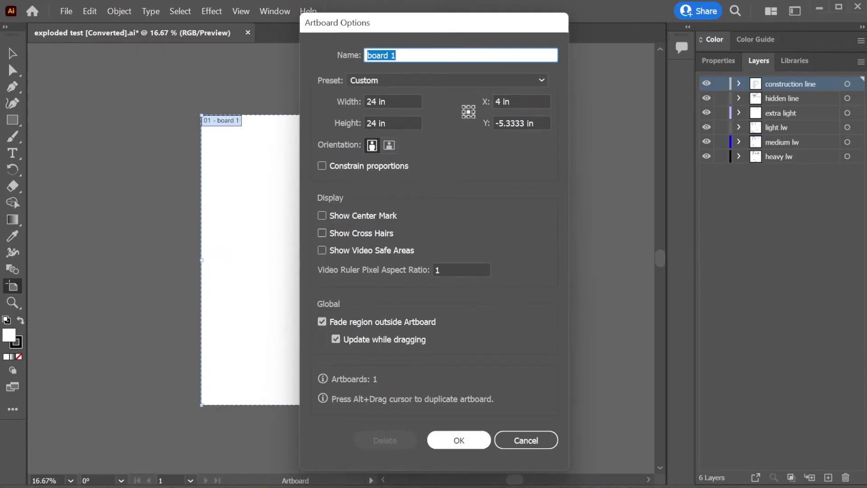
{"action": "left_click", "coordinate": [459, 440]}
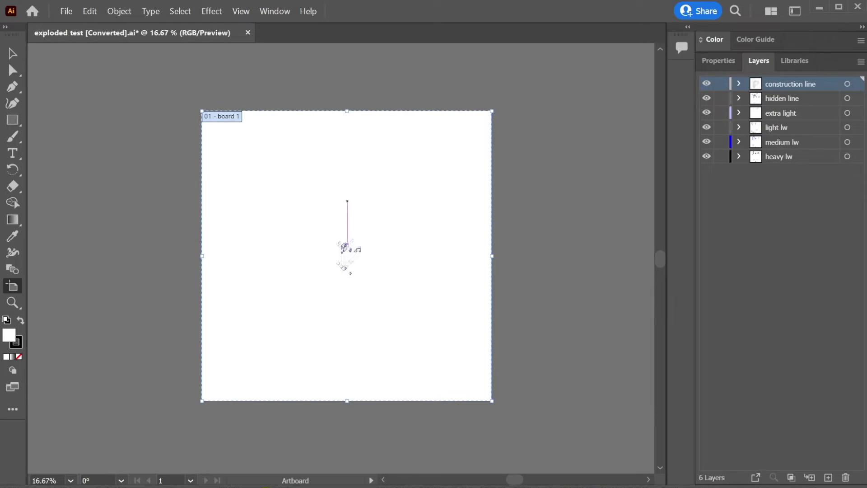
{"action": "left_click", "coordinate": [545, 341]}
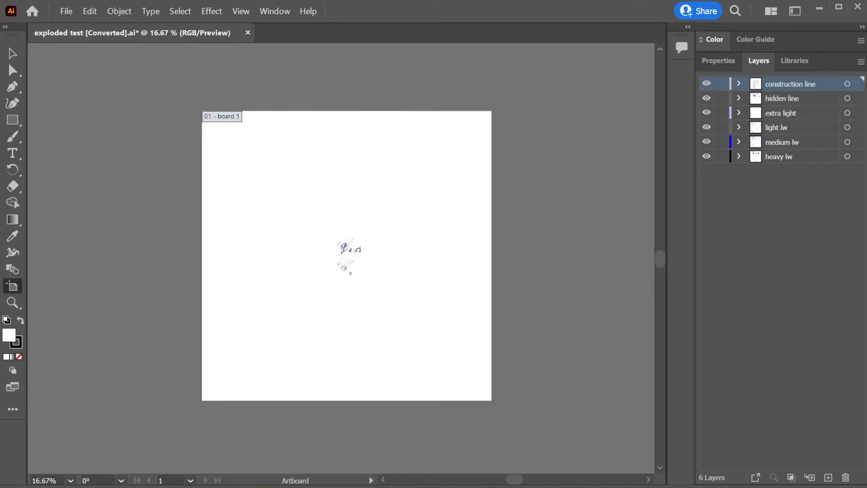
{"action": "key", "text": "v"}
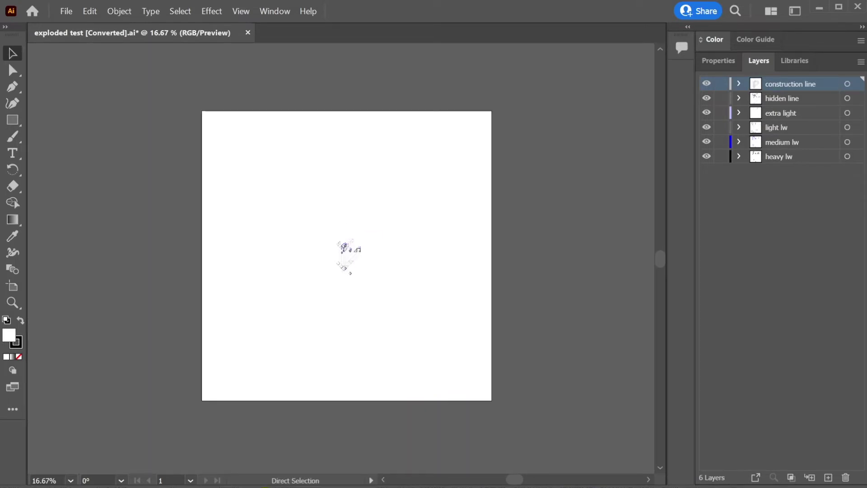
Select the entire imported drawing in the middle of the artboard
{"action": "key", "text": "ctrl+equal"}
{"action": "key", "text": "ctrl+equal"}
{"action": "key", "text": "ctrl+minus"}
{"action": "key", "text": "ctrl+minus"}
{"action": "left_click_drag", "start_coordinate": [397, 300], "coordinate": [303, 214]}
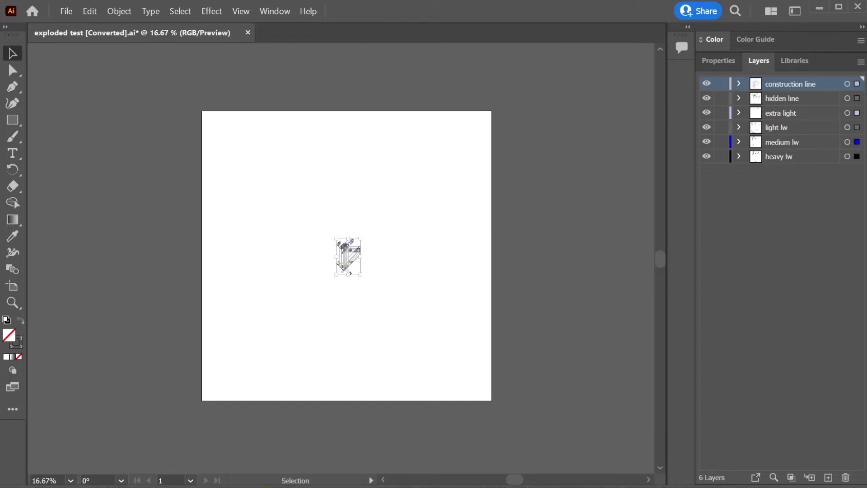
Try resizing the selected drawing by its bounding box corner, and scaling it uniformly to 300%
{"action": "mouse_move", "coordinate": [336, 275]}
{"action": "left_mouse_down"}
{"action": "mouse_move", "coordinate": [339, 347]}
{"action": "mouse_move", "coordinate": [258, 299]}
{"action": "mouse_move", "coordinate": [340, 194]}
{"action": "mouse_move", "coordinate": [331, 294]}
{"action": "mouse_move", "coordinate": [340, 278]}
{"action": "left_mouse_up"}
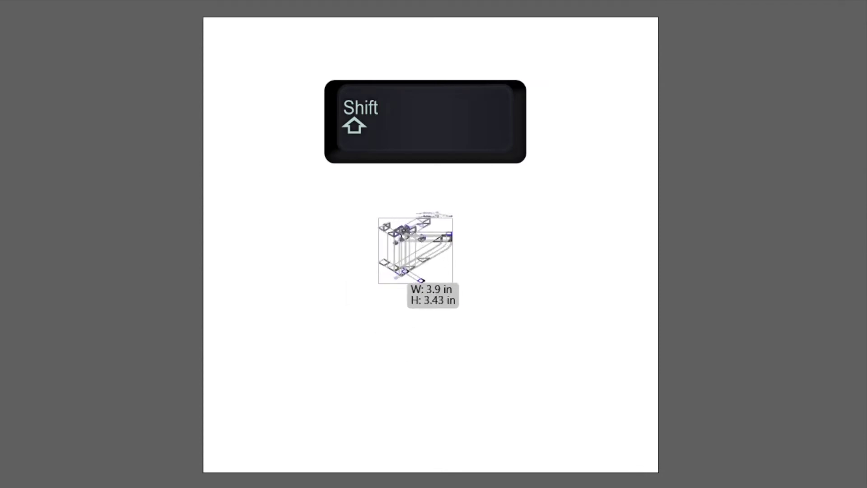
{"action": "left_click_drag", "start_coordinate": [421, 280], "coordinate": [420, 325]}
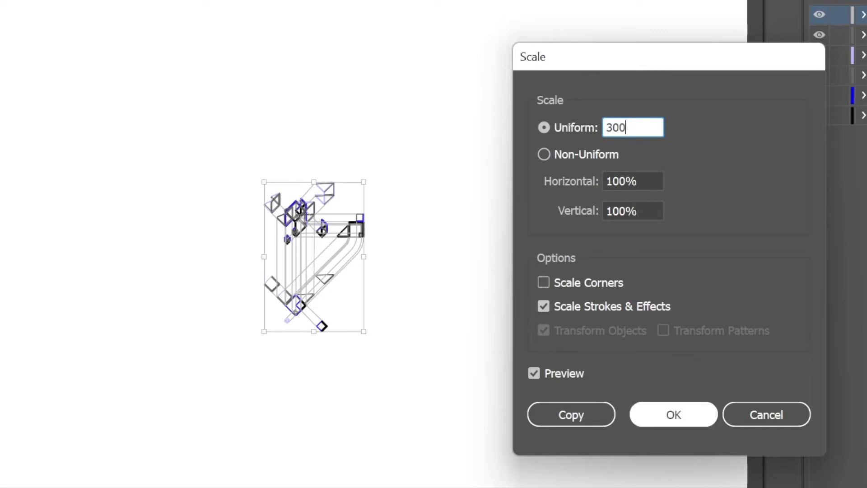
{"action": "left_click", "coordinate": [674, 414]}
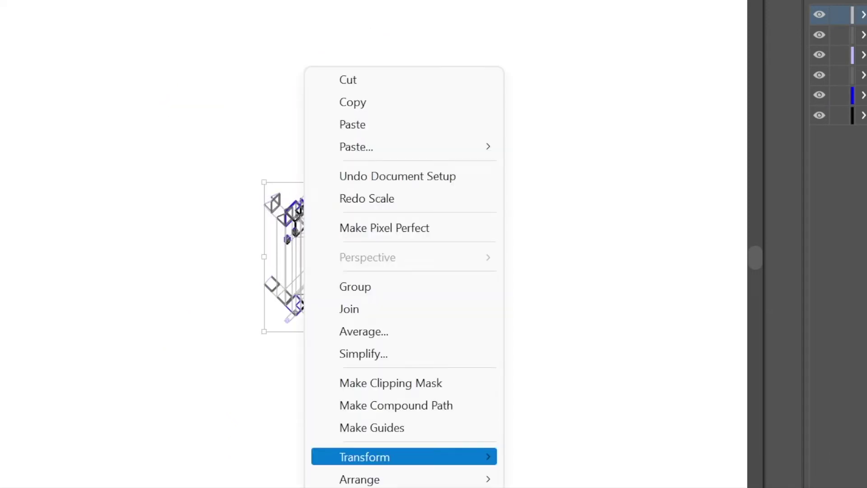
Scale the selected drawing uniformly to 300% with Scale Strokes & Effects turned off
{"action": "mouse_move", "coordinate": [365, 457]}
{"action": "left_click", "coordinate": [542, 375]}
{"action": "type", "text": "300"}
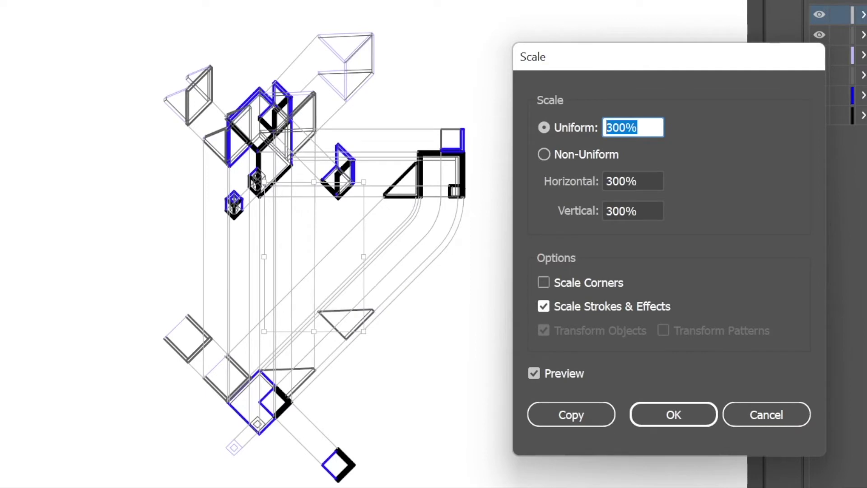
{"action": "left_click", "coordinate": [544, 307]}
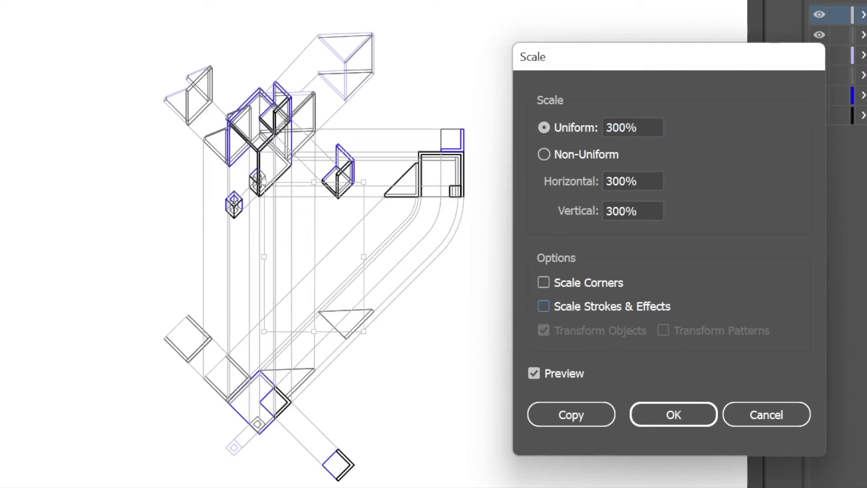
{"action": "left_click", "coordinate": [674, 415]}
{"action": "key", "text": "ctrl+minus"}
{"action": "key", "text": "ctrl+minus"}
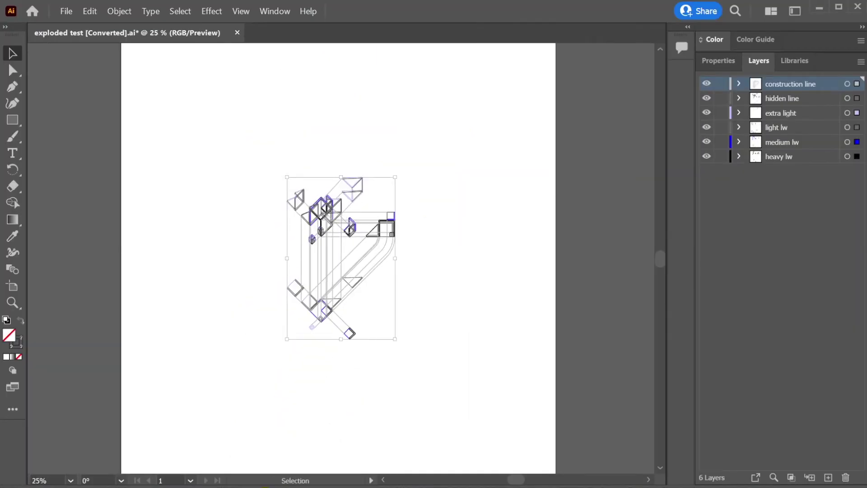
Enlarge the drawing by its bounding box corners to about 14 x 21 inches, filling most of the artboard's height
{"action": "left_click_drag", "start_coordinate": [395, 339], "coordinate": [471, 452]}
{"action": "left_click_drag", "start_coordinate": [287, 177], "coordinate": [220, 78]}
{"action": "scroll", "coordinate": [276, 163], "scroll_direction": "down", "scroll_amount": 1}
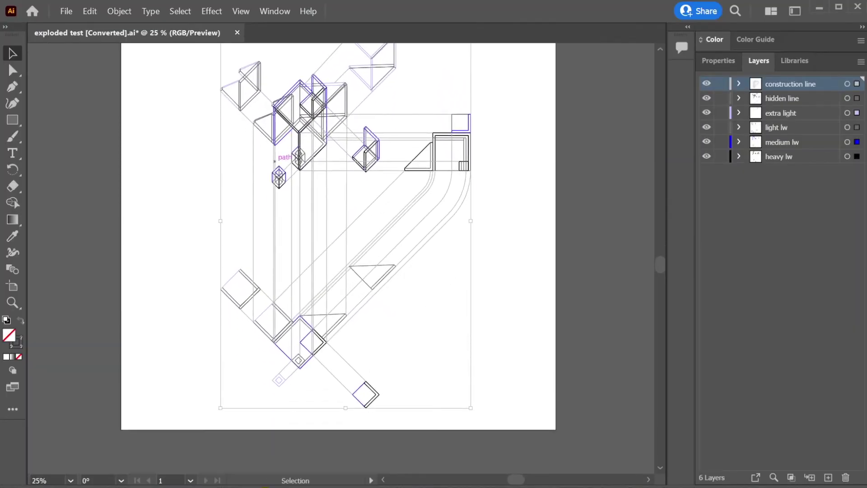
{"action": "scroll", "coordinate": [276, 163], "scroll_direction": "up", "scroll_amount": 2}
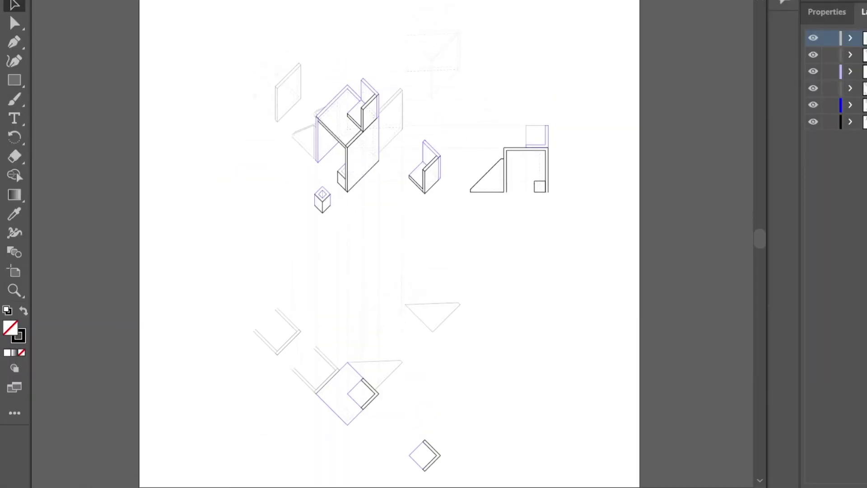
{"action": "scroll", "coordinate": [389, 244], "scroll_direction": "down", "scroll_amount": 1}
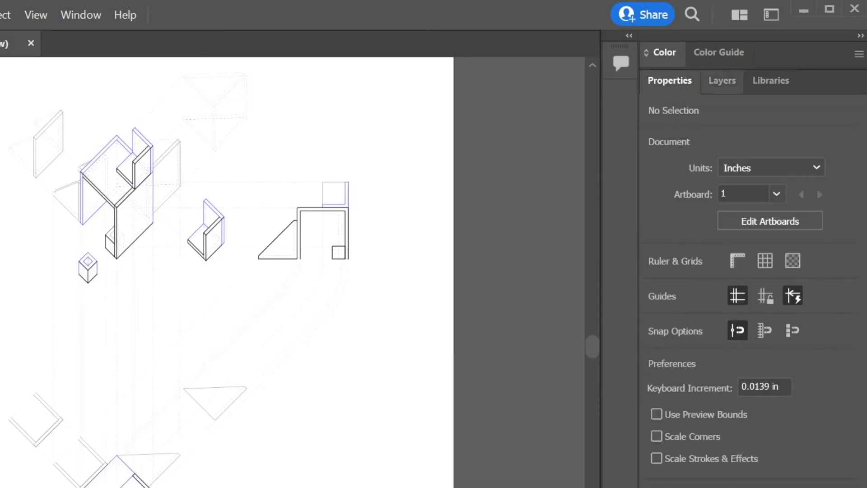
Check the document's scaling preferences for corners, strokes and effects, and return to the layer list
{"action": "left_click", "coordinate": [722, 80]}
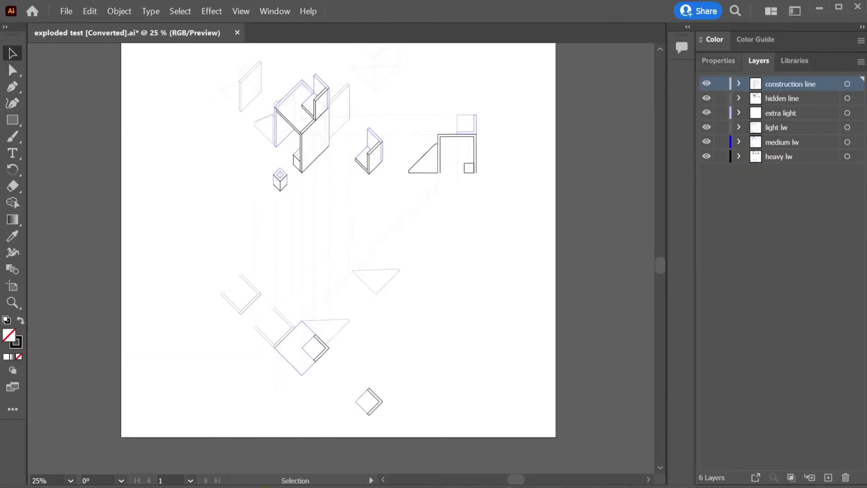
{"action": "left_click", "coordinate": [718, 61]}
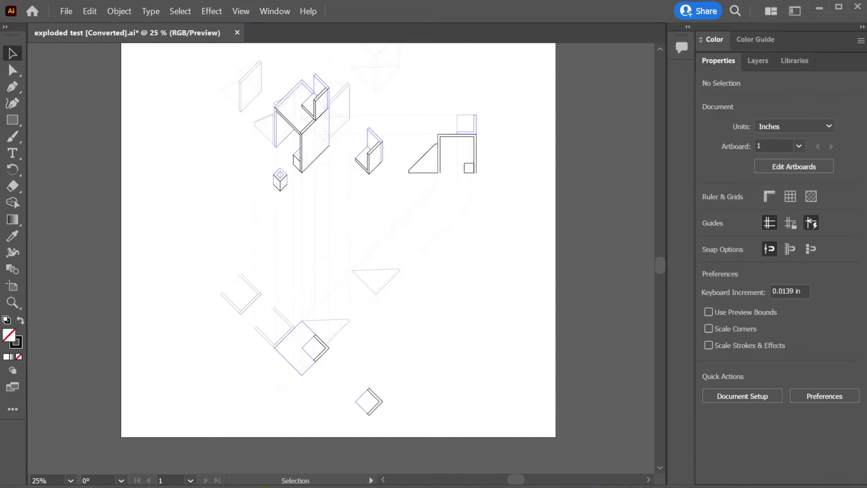
{"action": "left_click", "coordinate": [759, 61]}
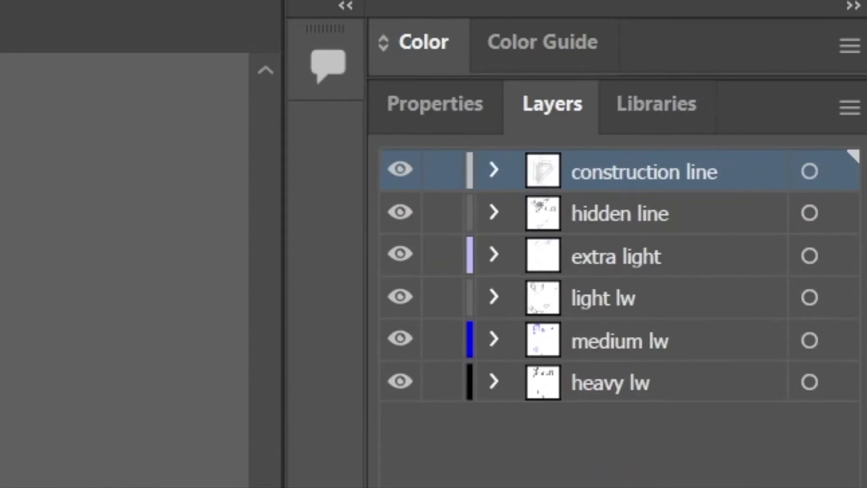
Move the lower-left edge of the standalone triangle from the light lw layer to the medium lw layer
{"action": "left_click", "coordinate": [810, 382]}
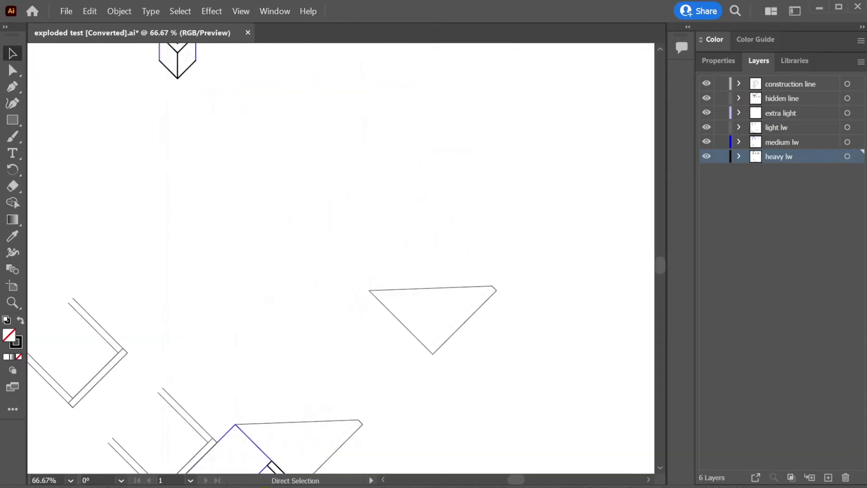
{"action": "scroll", "coordinate": [405, 293], "scroll_direction": "down", "scroll_amount": 1}
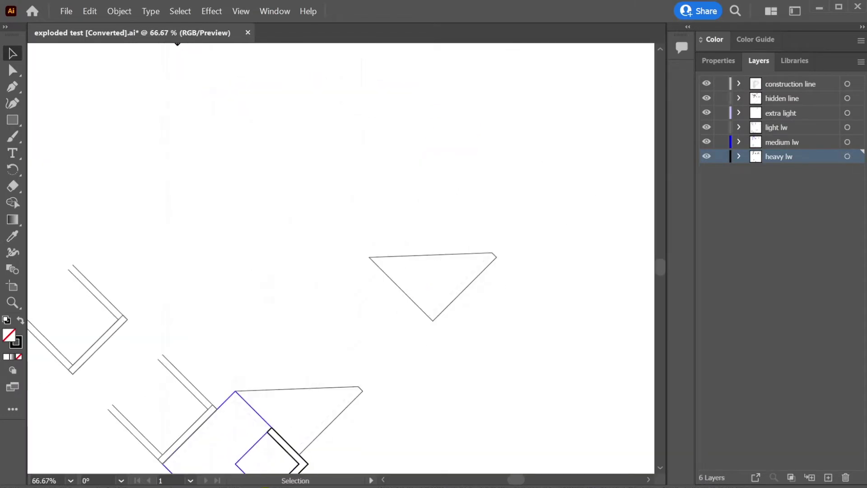
{"action": "left_click", "coordinate": [396, 285]}
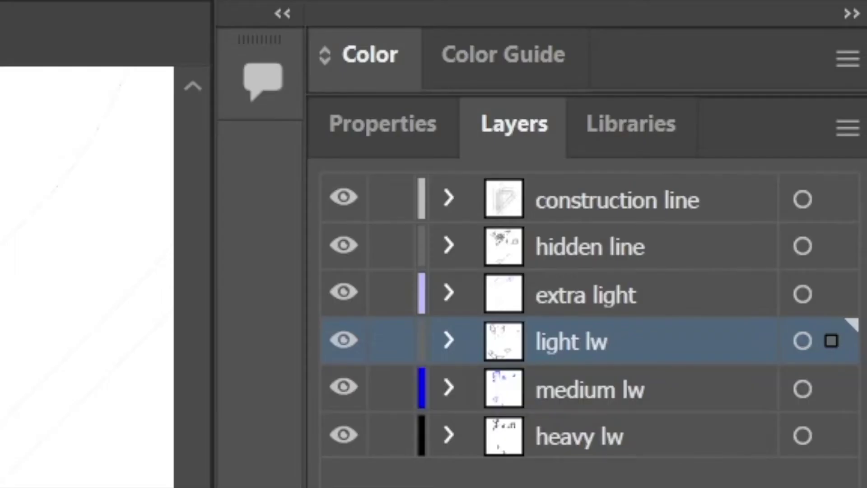
{"action": "left_click_drag", "start_coordinate": [832, 341], "coordinate": [832, 388]}
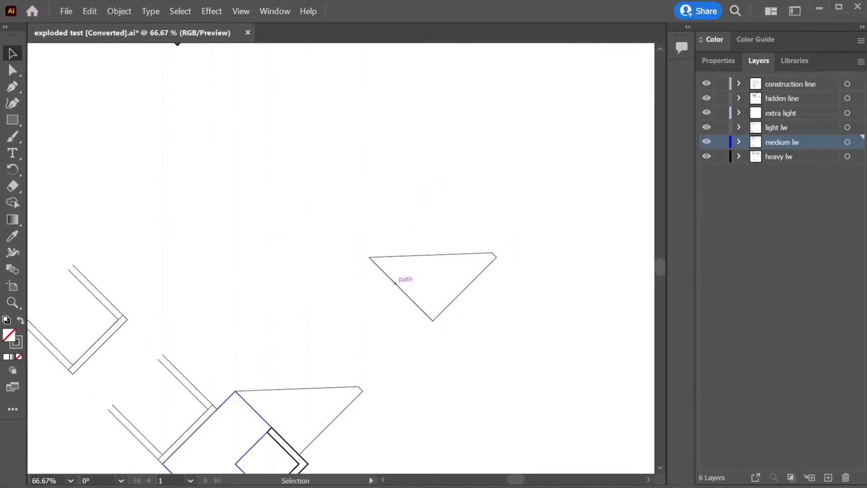
Toggle the visibility of the medium lw and light lw layers off and on to check which lines each contains
{"action": "left_click", "coordinate": [397, 284]}
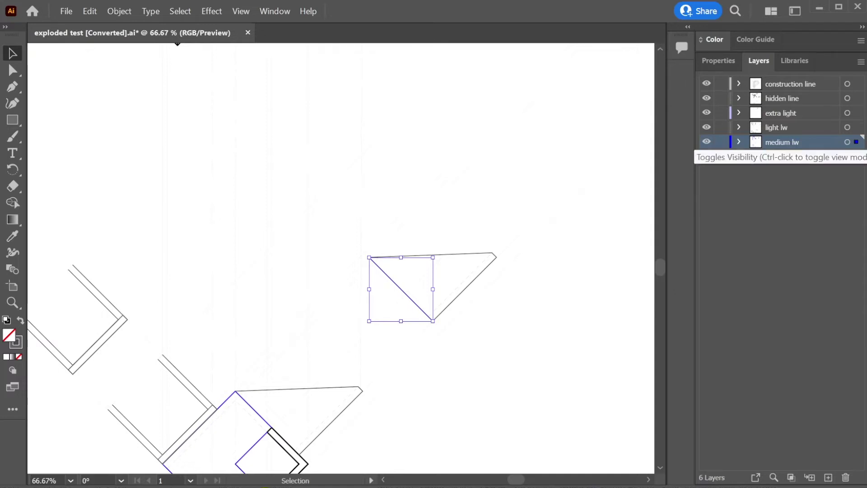
{"action": "left_click", "coordinate": [707, 142]}
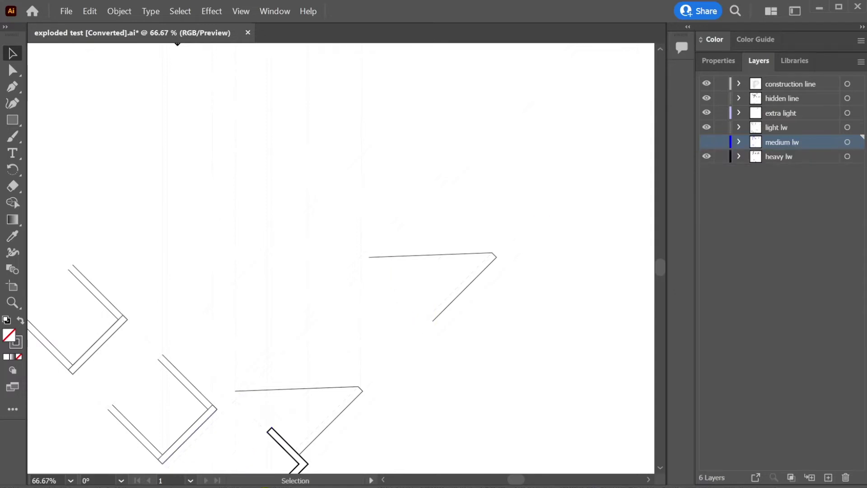
{"action": "left_click", "coordinate": [706, 142]}
{"action": "left_click", "coordinate": [707, 127]}
{"action": "left_click", "coordinate": [707, 127]}
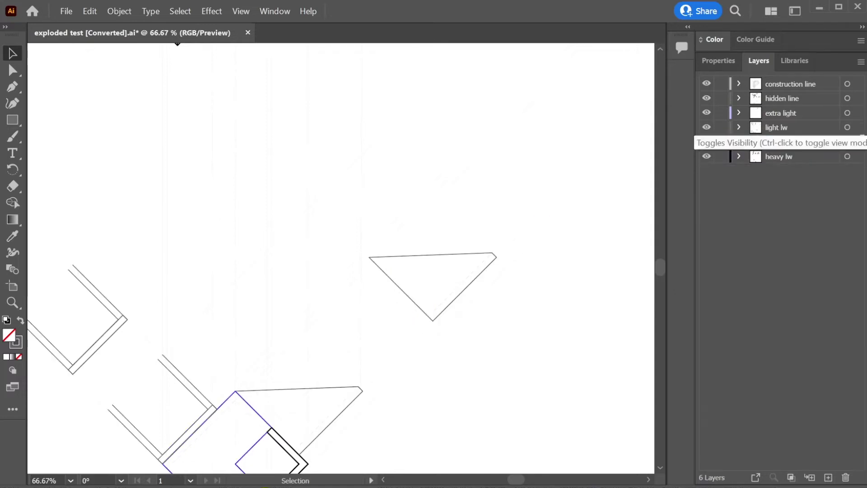
Return the triangle's lower-left edge to the light lw layer and deselect it
{"action": "left_click", "coordinate": [401, 289]}
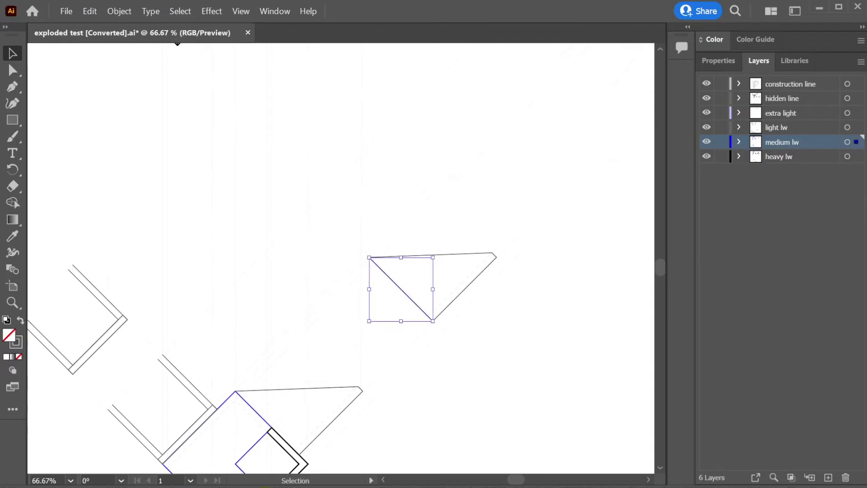
{"action": "left_click_drag", "start_coordinate": [857, 141], "coordinate": [856, 128]}
{"action": "left_click", "coordinate": [486, 199]}
Set the stroke colour of the hidden line, extra light, light lw, medium lw and heavy lw layers to black
{"action": "scroll", "coordinate": [323, 436], "scroll_direction": "down", "scroll_amount": 2}
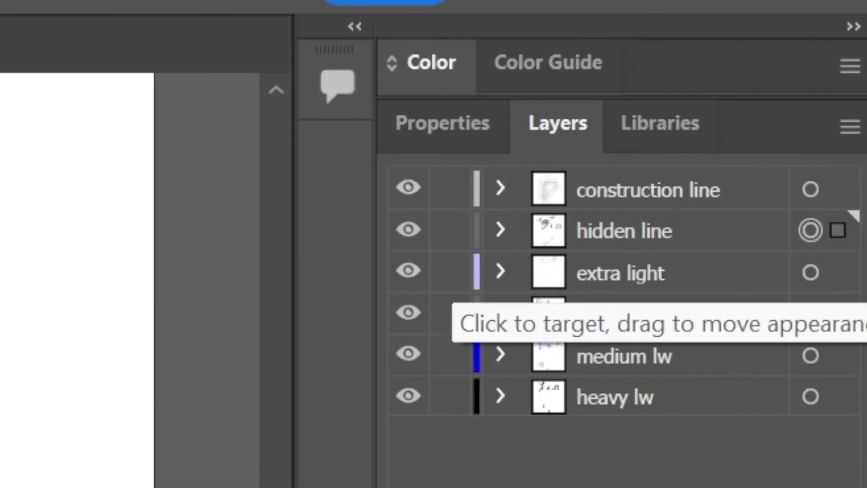
{"action": "left_click", "coordinate": [811, 272], "text": "shift"}
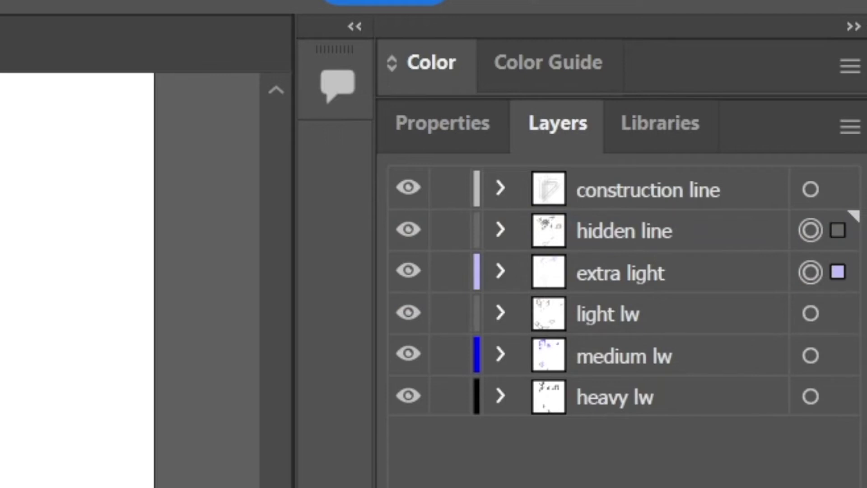
{"action": "left_click", "coordinate": [811, 313], "text": "shift"}
{"action": "left_click", "coordinate": [811, 356], "text": "shift"}
{"action": "left_click", "coordinate": [811, 397], "text": "shift"}
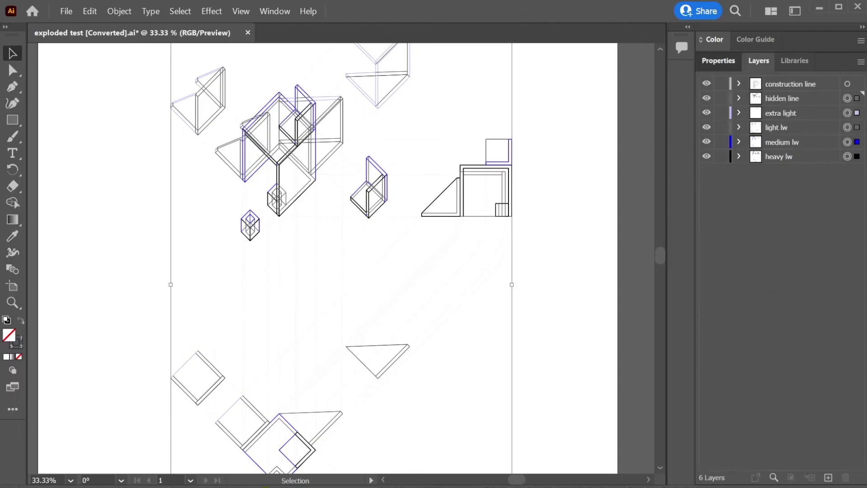
{"action": "left_click", "coordinate": [443, 123]}
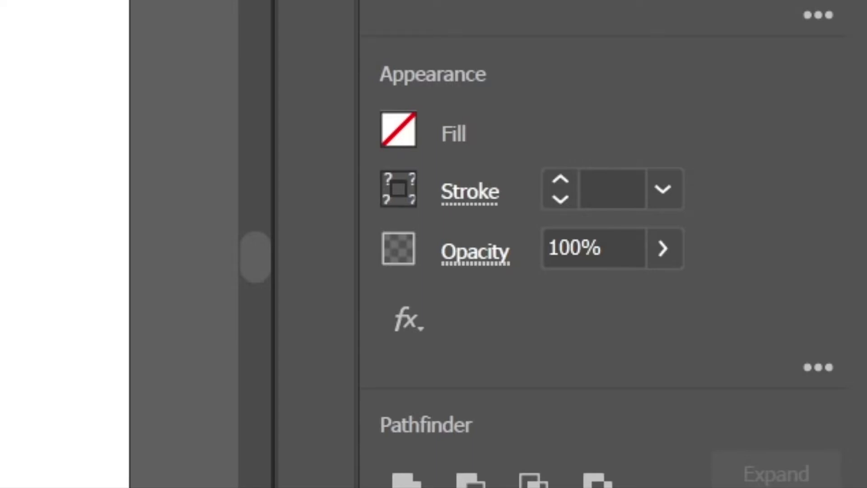
{"action": "left_click", "coordinate": [398, 189]}
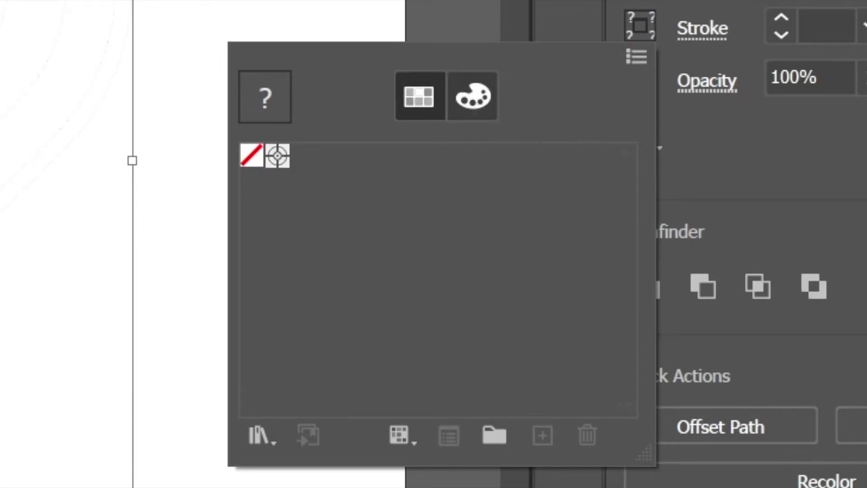
{"action": "left_click", "coordinate": [473, 96]}
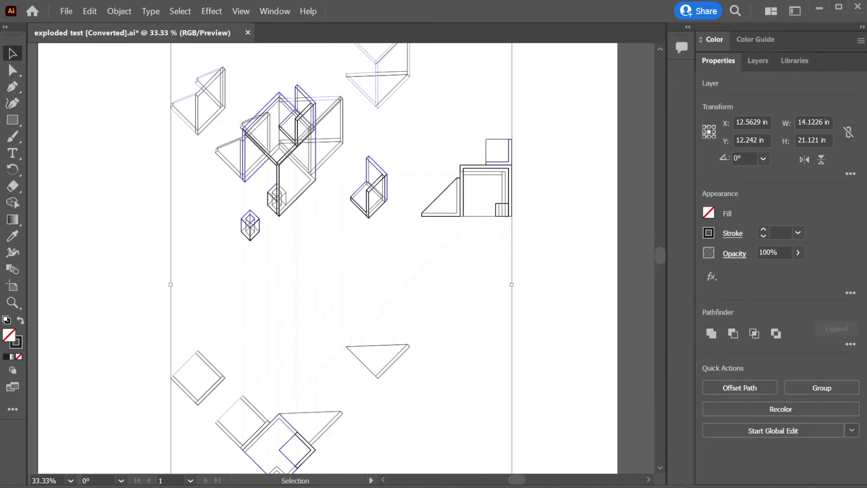
{"action": "key", "text": "ctrl+shift+a"}
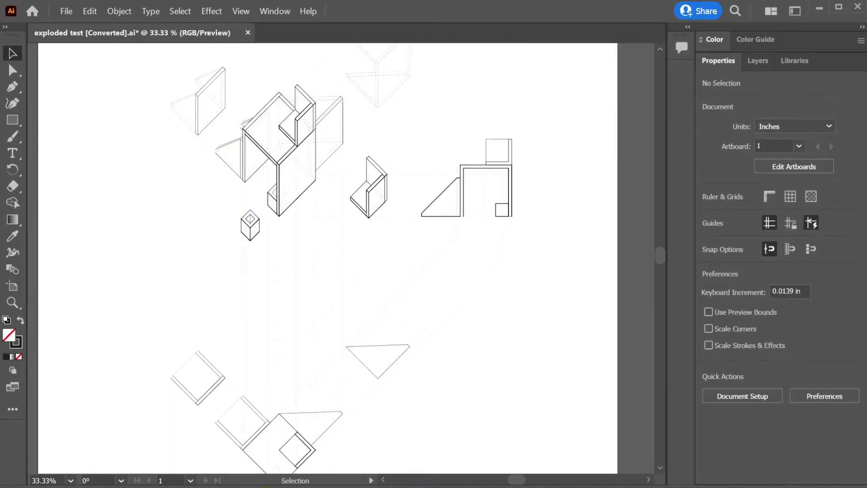
Darken the stroke colour of everything on the construction line layer by raising its black (K) component to a mid value
{"action": "key", "text": "F7"}
{"action": "scroll", "coordinate": [389, 187], "scroll_direction": "up", "scroll_amount": 1}
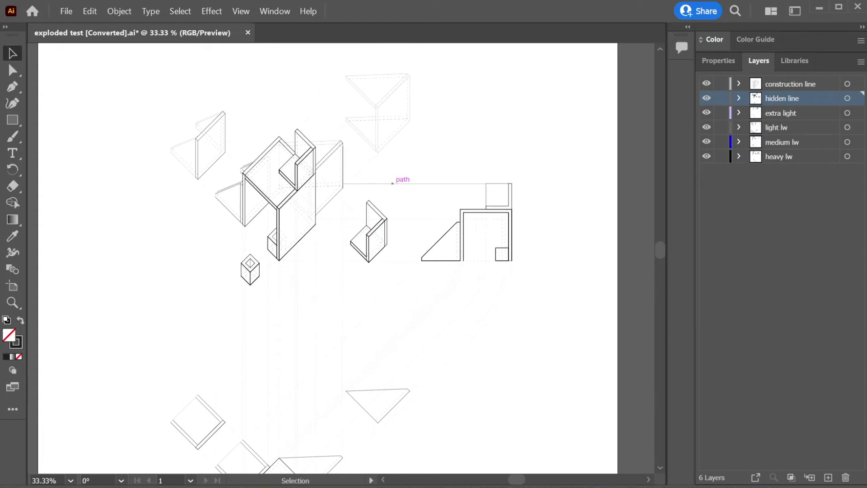
{"action": "scroll", "coordinate": [456, 186], "scroll_direction": "down", "scroll_amount": 5}
{"action": "scroll", "coordinate": [457, 185], "scroll_direction": "up", "scroll_amount": 3}
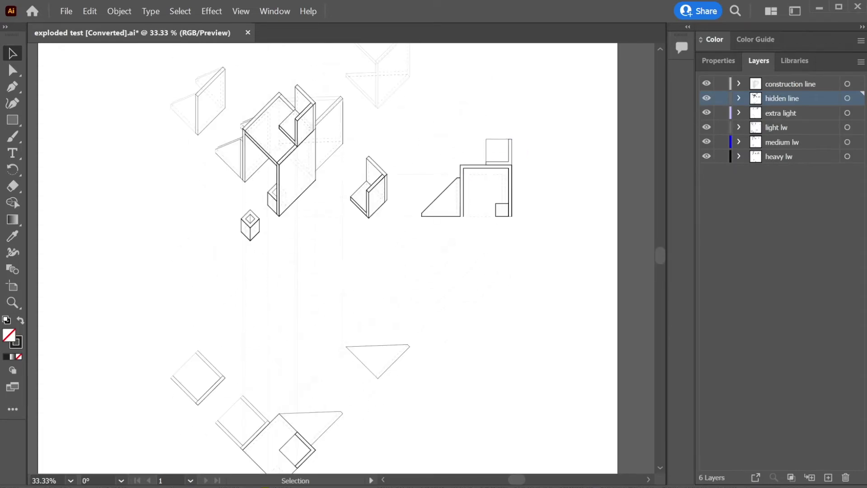
{"action": "left_click", "coordinate": [848, 84]}
{"action": "left_click", "coordinate": [718, 60]}
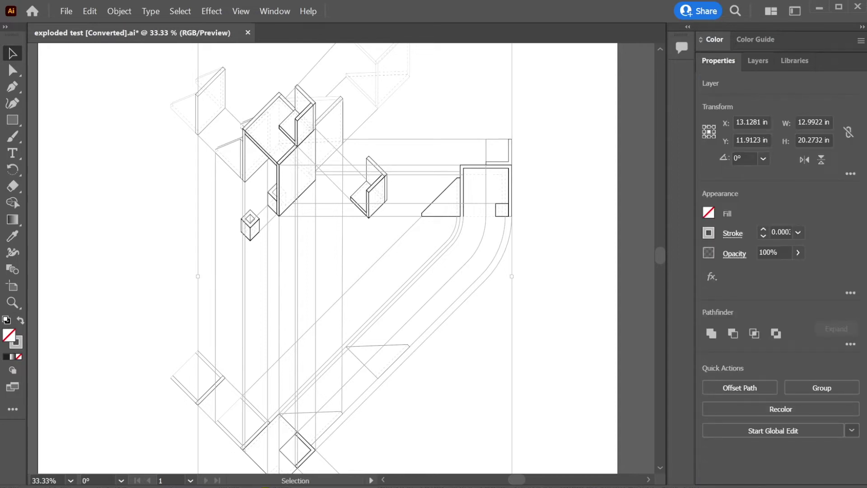
{"action": "left_click", "coordinate": [709, 233]}
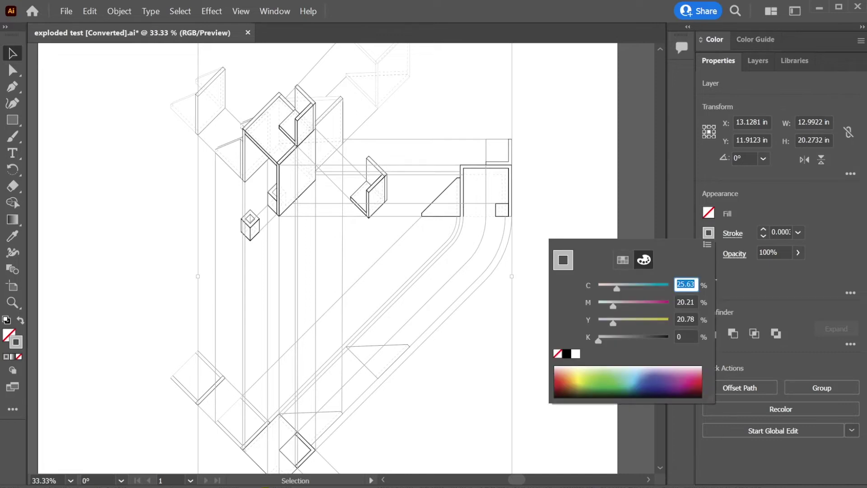
{"action": "left_click_drag", "start_coordinate": [598, 340], "coordinate": [632, 340]}
{"action": "key", "text": "Escape"}
{"action": "key", "text": "ctrl+shift+a"}
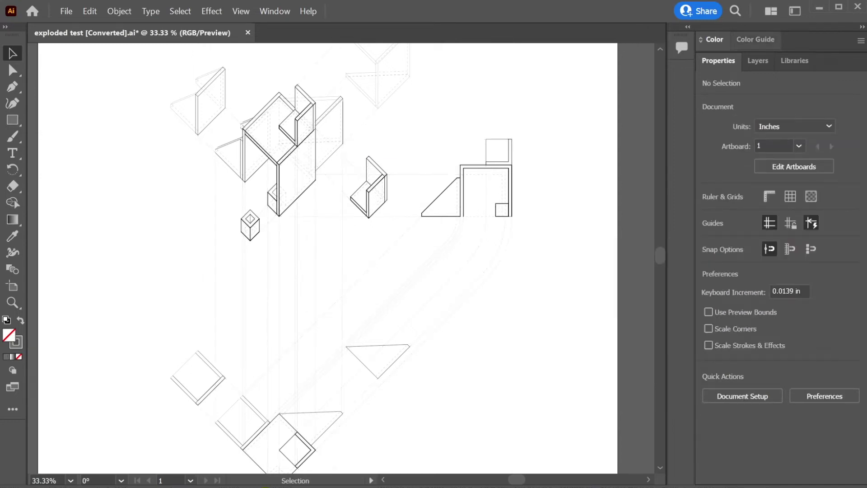
Set the stroke weight of the construction line layer's dashed lines to 0.5 pt
{"action": "left_click", "coordinate": [758, 61]}
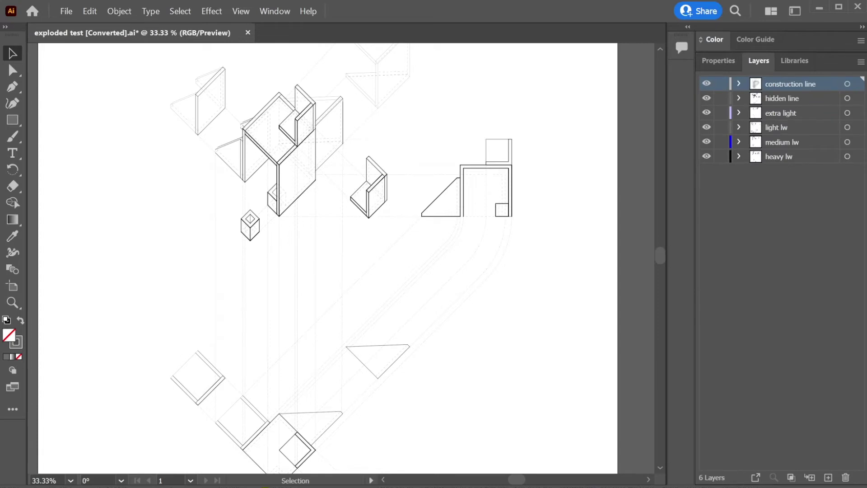
{"action": "left_click", "coordinate": [848, 84]}
{"action": "left_click", "coordinate": [718, 61]}
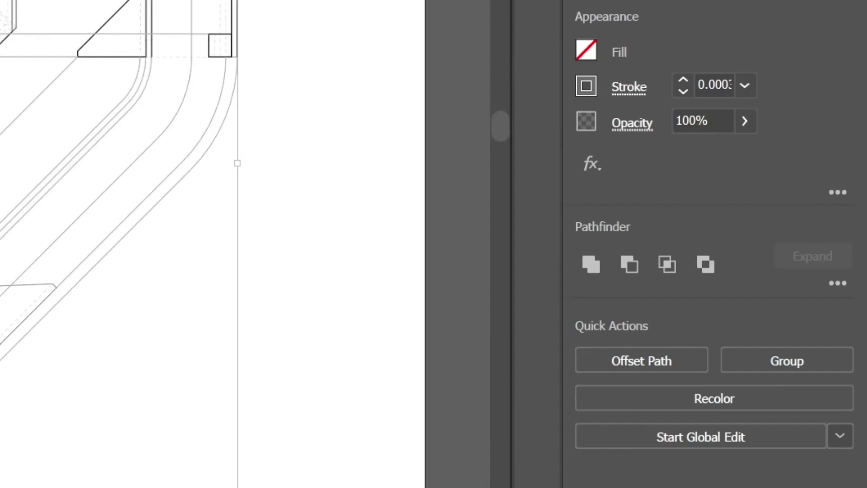
{"action": "left_click", "coordinate": [347, 243]}
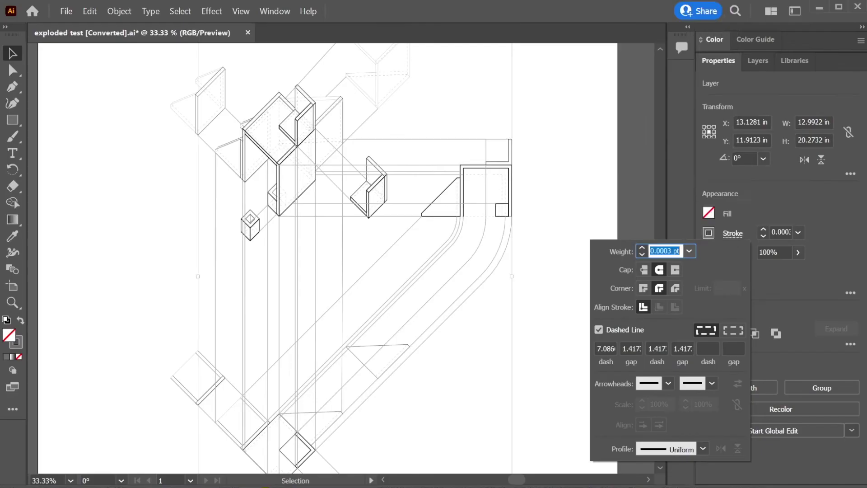
{"action": "left_click", "coordinate": [552, 118]}
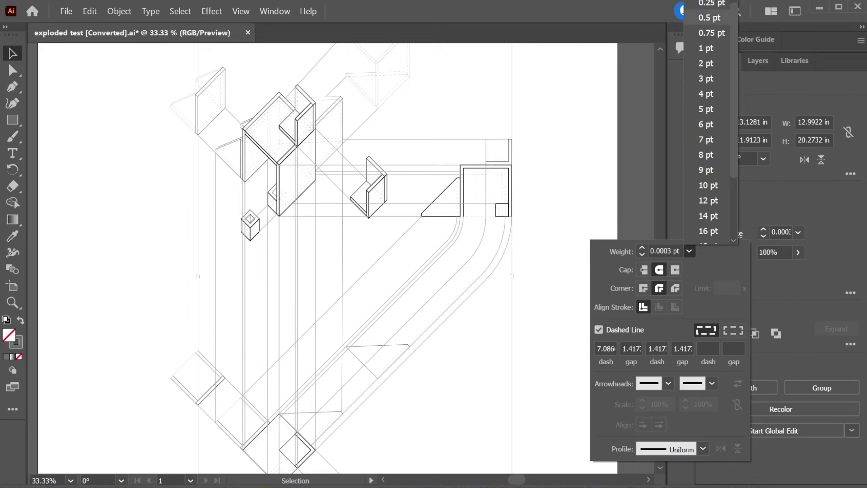
{"action": "left_click", "coordinate": [710, 17]}
{"action": "left_click", "coordinate": [567, 135]}
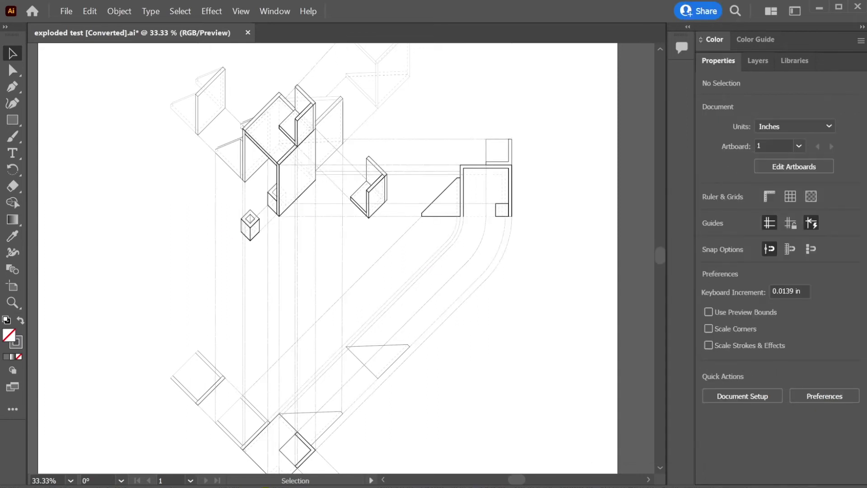
{"action": "left_click", "coordinate": [758, 60]}
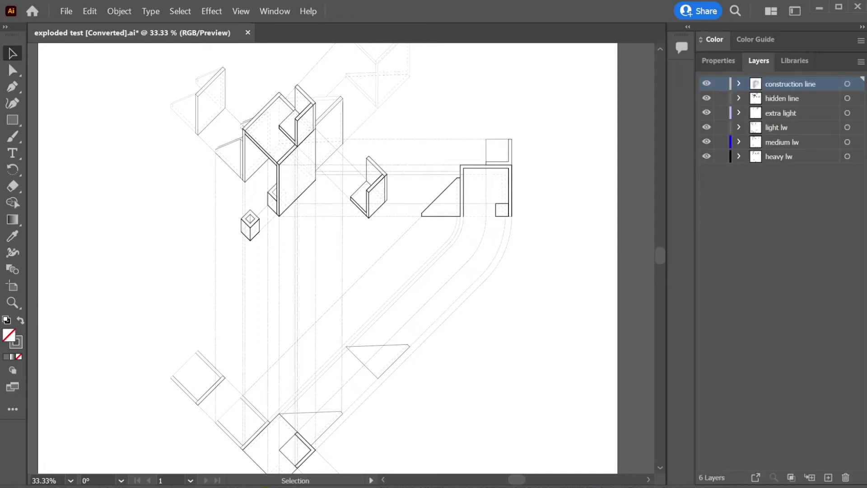
Set the stroke weight of the hidden line layer's linework to 0.75 pt and deselect it
{"action": "left_click", "coordinate": [847, 98]}
{"action": "left_click", "coordinate": [718, 60]}
{"action": "left_click", "coordinate": [733, 233]}
{"action": "left_click", "coordinate": [688, 250]}
{"action": "left_click", "coordinate": [712, 33]}
{"action": "left_click", "coordinate": [567, 135]}
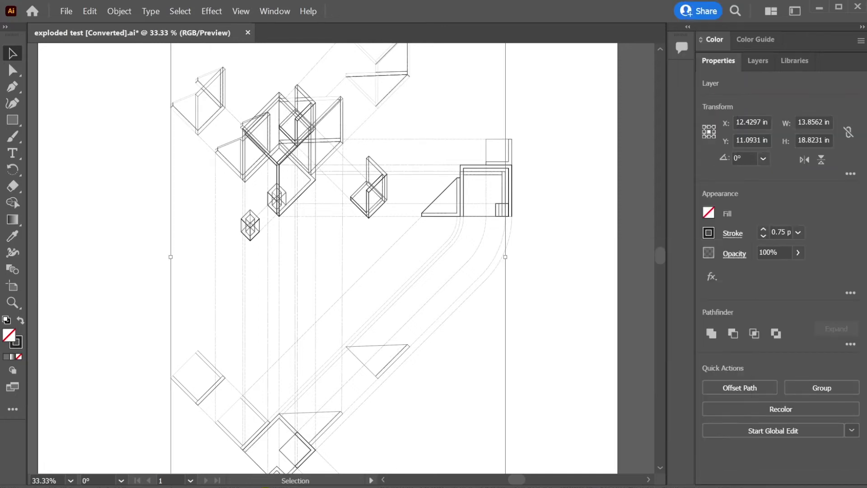
{"action": "key", "text": "ctrl+shift+a"}
{"action": "scroll", "coordinate": [280, 181], "scroll_direction": "up", "scroll_amount": 1}
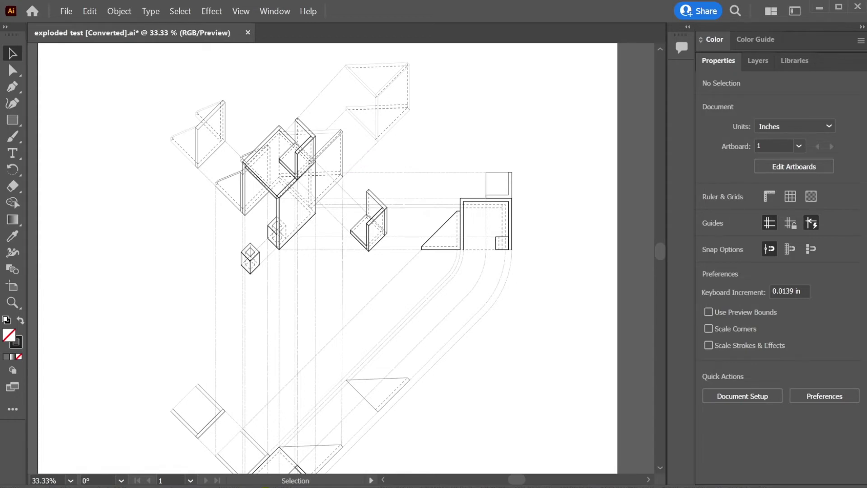
Set the stroke weight of everything on the heavy lw layer to 1.5 pt
{"action": "left_click", "coordinate": [758, 60]}
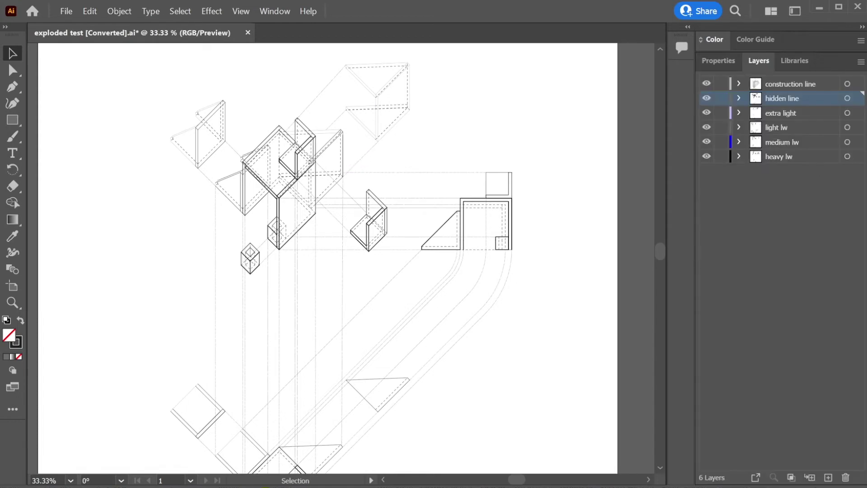
{"action": "left_click", "coordinate": [848, 156]}
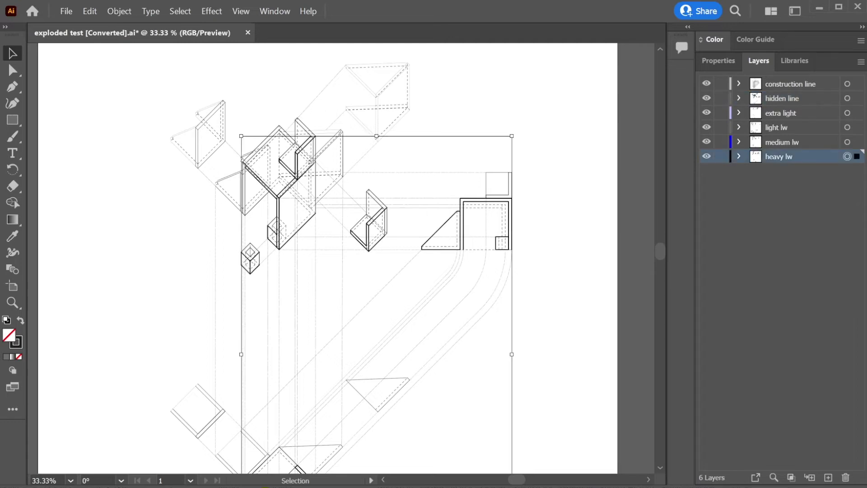
{"action": "left_click", "coordinate": [718, 61]}
{"action": "left_click", "coordinate": [732, 233]}
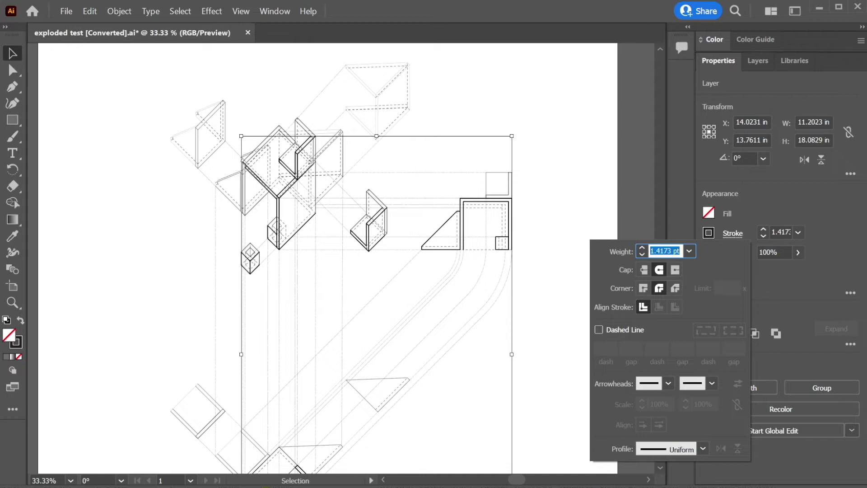
{"action": "type", "text": "1.6"}
{"action": "key", "text": "Return"}
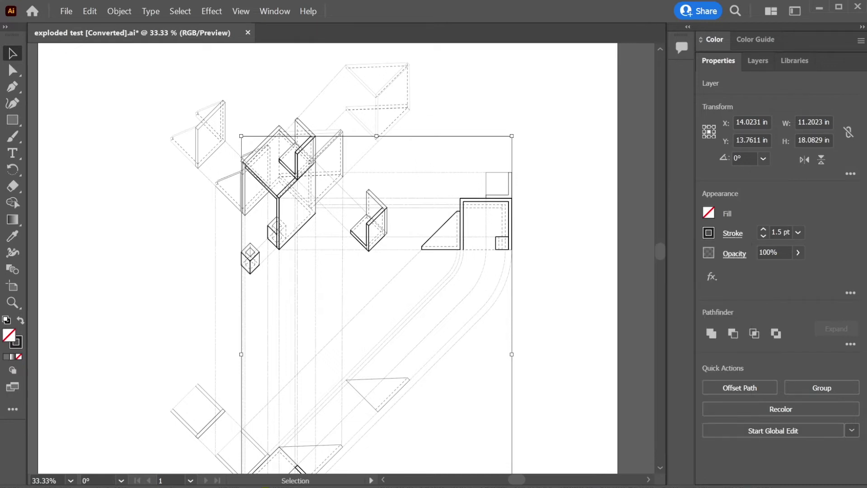
Set the stroke weight of everything on the medium lw layer to 1 pt and deselect it
{"action": "left_click", "coordinate": [758, 61]}
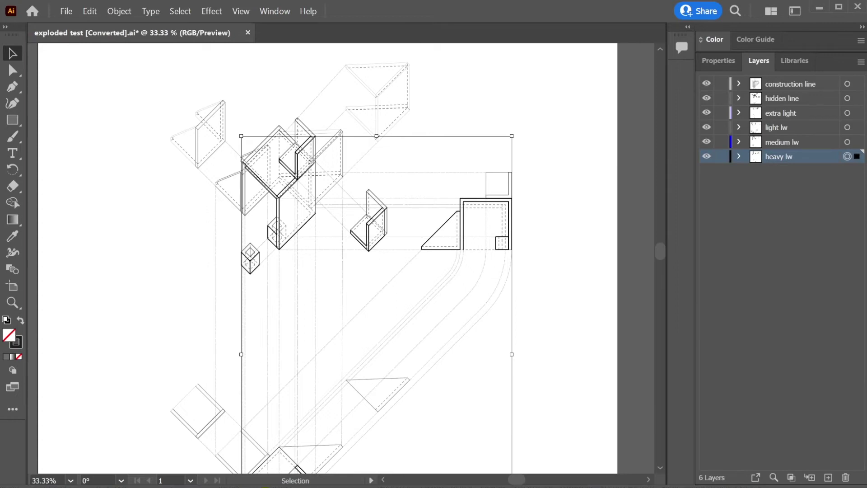
{"action": "left_click", "coordinate": [847, 142]}
{"action": "left_click", "coordinate": [719, 60]}
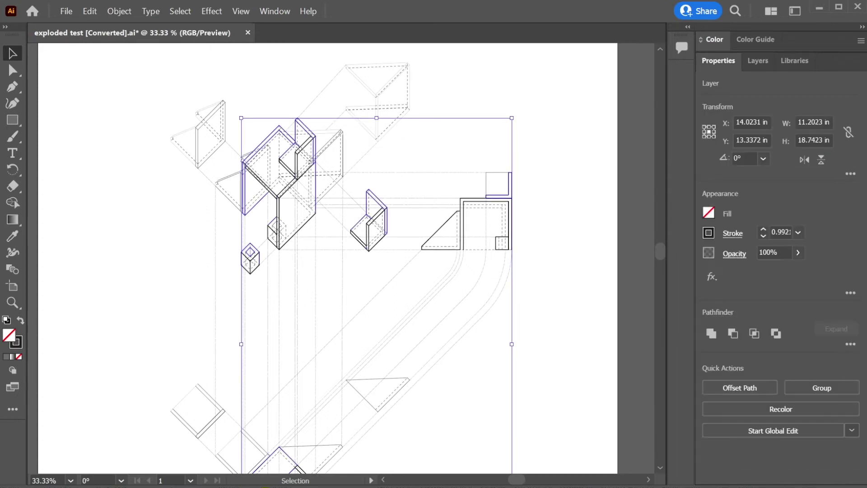
{"action": "left_click", "coordinate": [798, 232]}
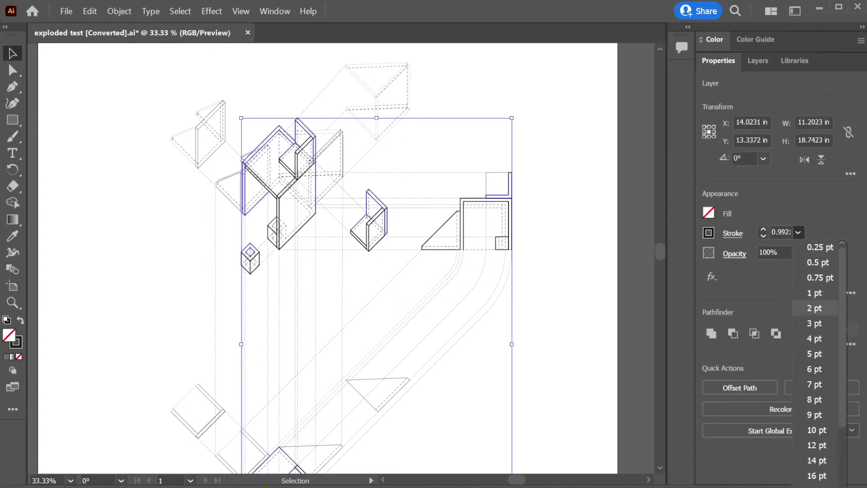
{"action": "left_click", "coordinate": [816, 293]}
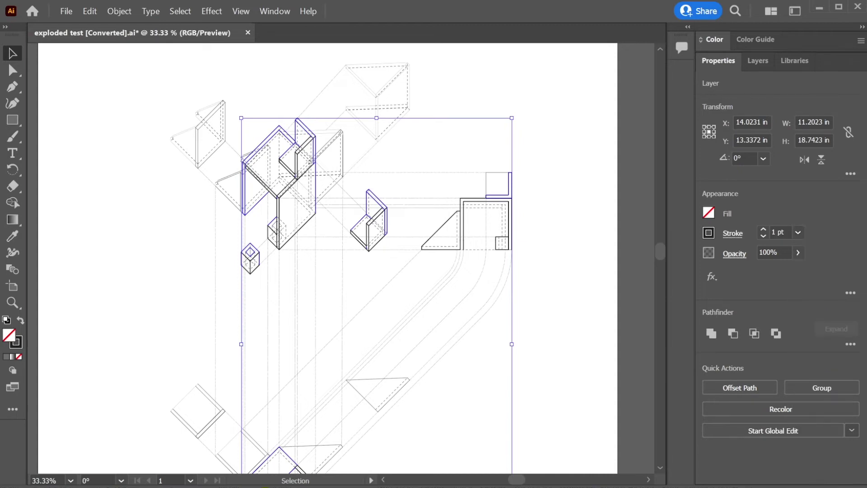
{"action": "key", "text": "ctrl+shift+a"}
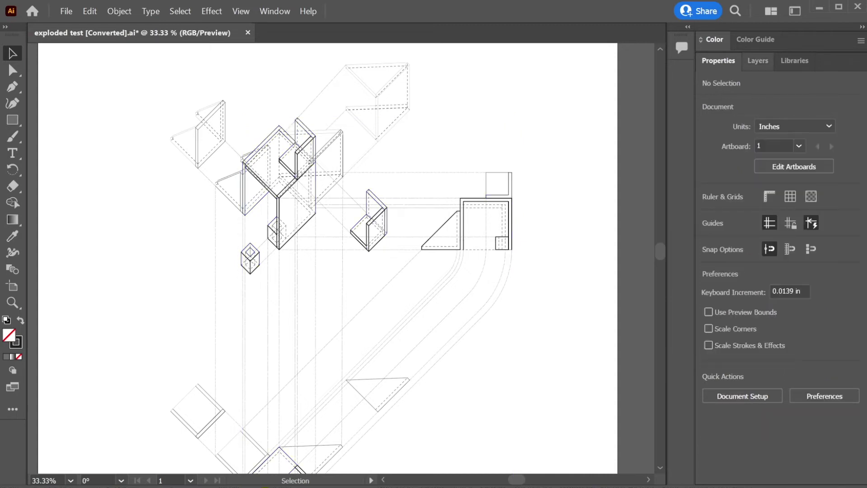
Set the stroke weight of everything on the light lw layer to 0.75 pt
{"action": "left_click", "coordinate": [758, 61]}
{"action": "left_click", "coordinate": [848, 127]}
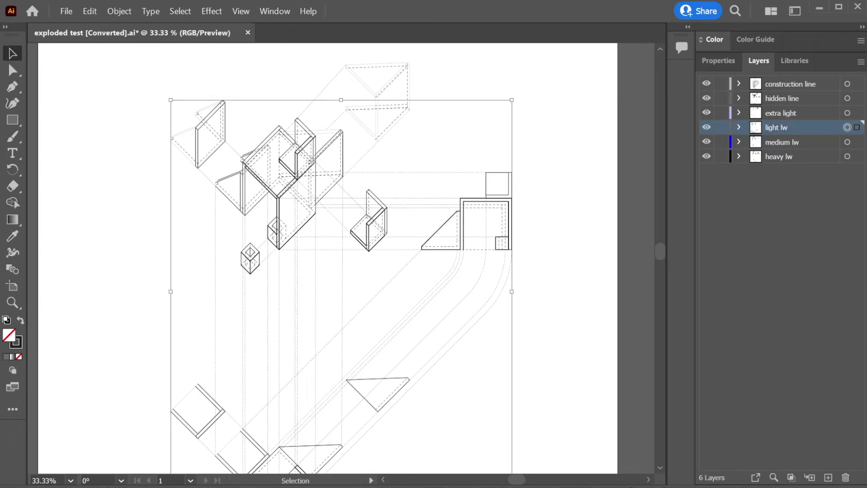
{"action": "left_click", "coordinate": [718, 60]}
{"action": "left_click", "coordinate": [799, 232]}
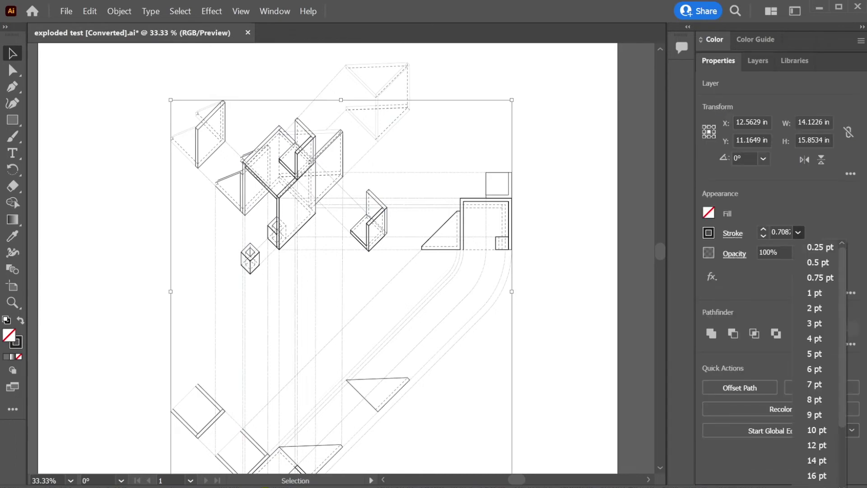
{"action": "left_click", "coordinate": [813, 277]}
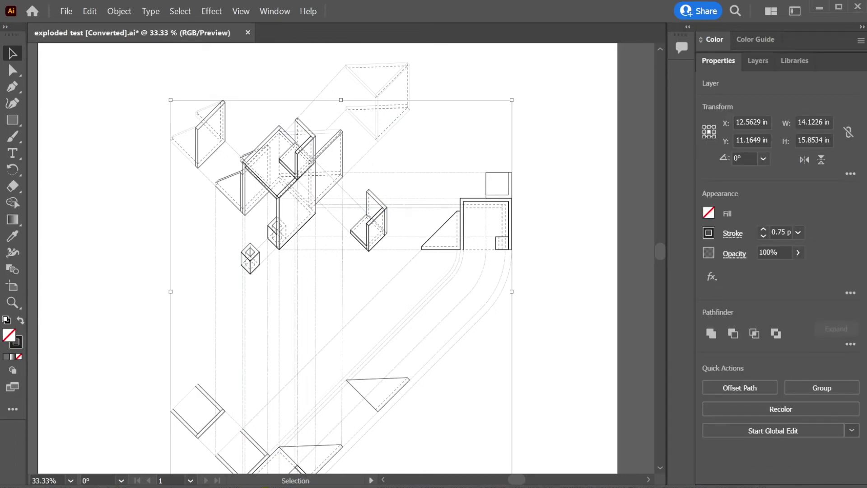
Set the stroke weight of everything on the extra light layer to 0.25 pt and deselect it
{"action": "left_click", "coordinate": [758, 60]}
{"action": "left_click", "coordinate": [847, 113]}
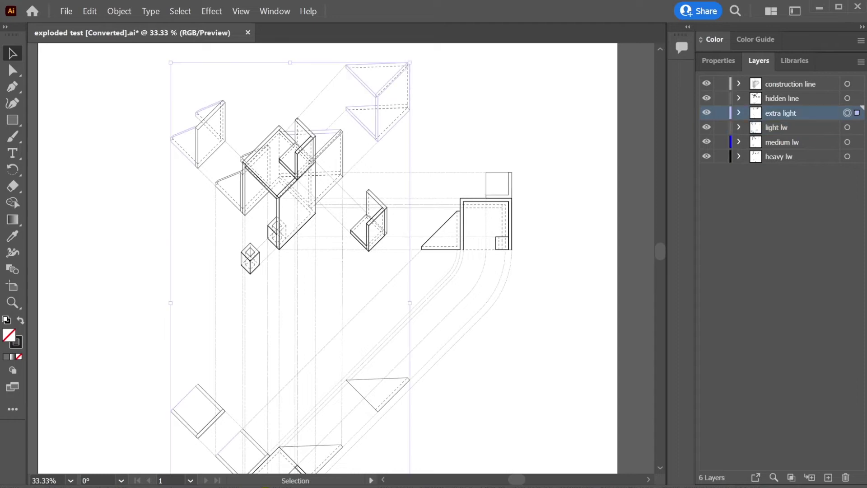
{"action": "left_click", "coordinate": [718, 61]}
{"action": "left_click", "coordinate": [733, 234]}
{"action": "left_click", "coordinate": [689, 250]}
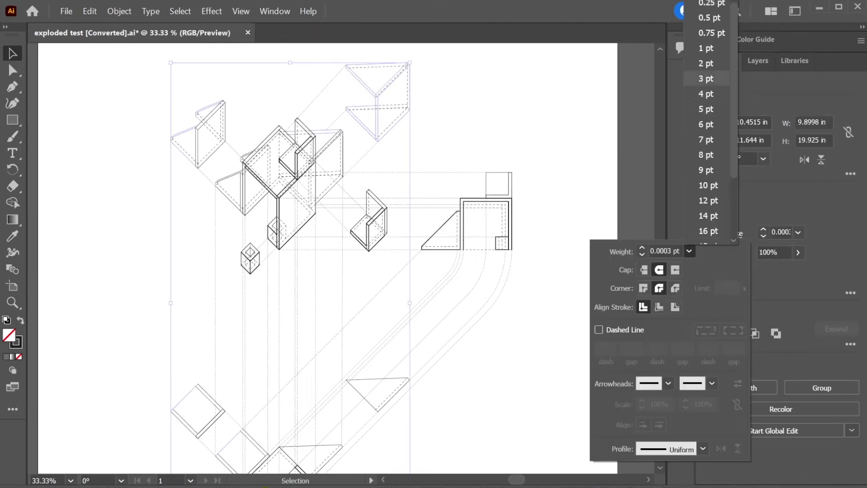
{"action": "left_click", "coordinate": [713, 4]}
{"action": "left_click", "coordinate": [758, 61]}
{"action": "key", "text": "ctrl+shift+a"}
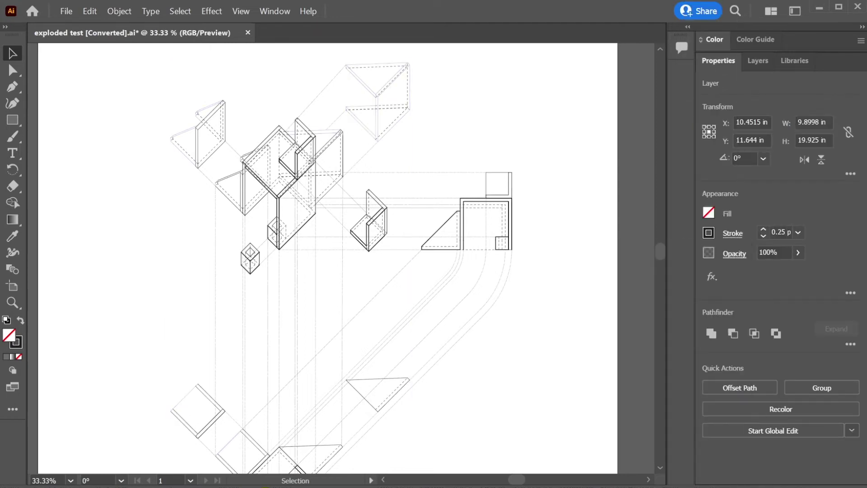
{"action": "scroll", "coordinate": [380, 174], "scroll_direction": "down", "scroll_amount": 3}
{"action": "scroll", "coordinate": [370, 181], "scroll_direction": "up", "scroll_amount": 5}
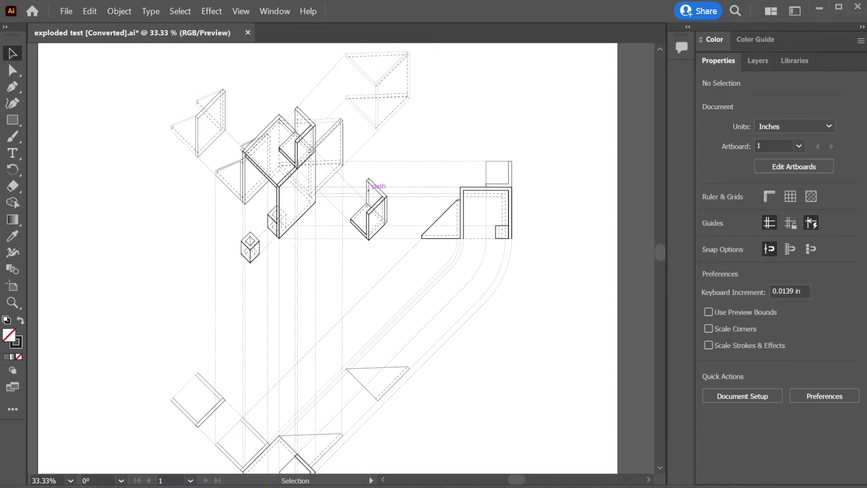
Reduce the stroke weight of the hidden line layer's dashed lines to 0.25 pt and deselect them
{"action": "left_click", "coordinate": [758, 61]}
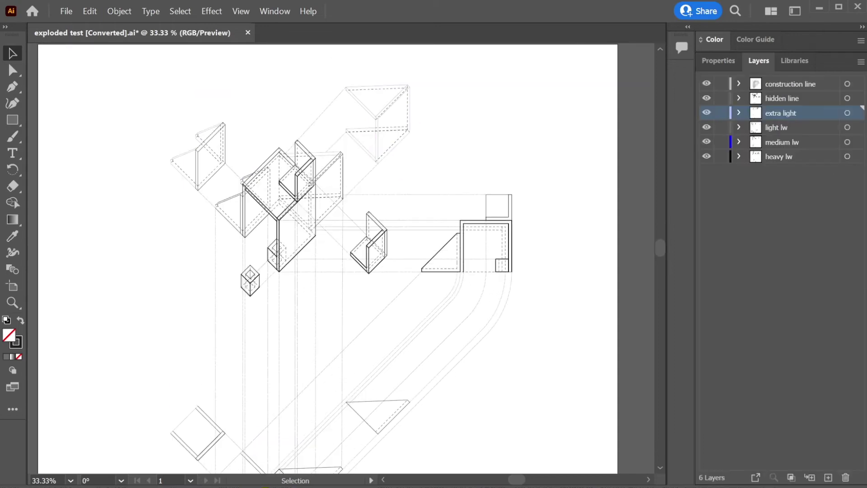
{"action": "left_click", "coordinate": [848, 98]}
{"action": "left_click", "coordinate": [719, 61]}
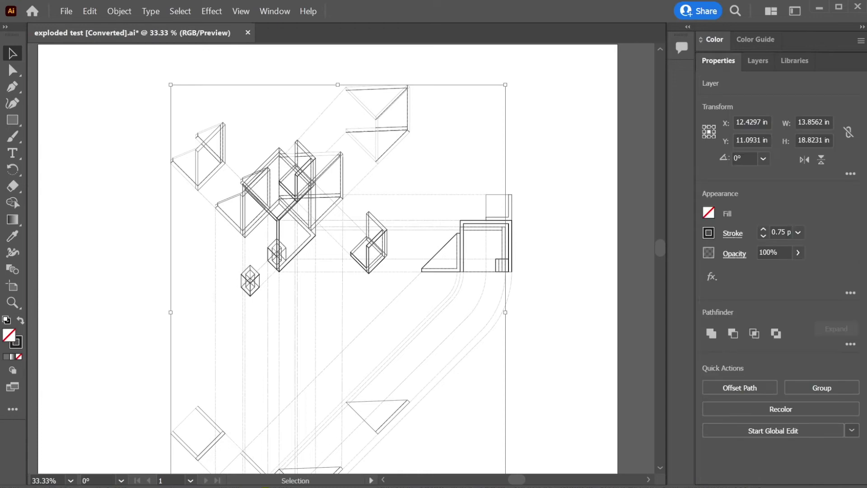
{"action": "left_click", "coordinate": [799, 232]}
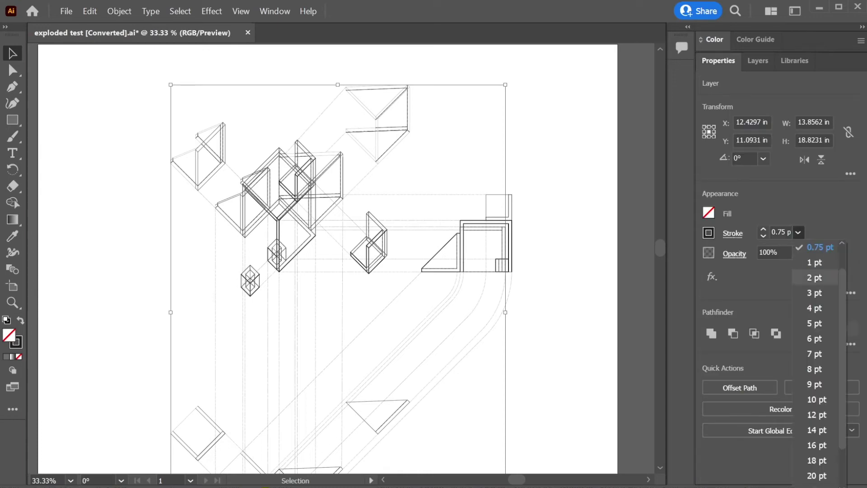
{"action": "scroll", "coordinate": [816, 247], "scroll_direction": "up", "scroll_amount": 1}
{"action": "left_click", "coordinate": [822, 247]}
{"action": "key", "text": "ctrl+shift+a"}
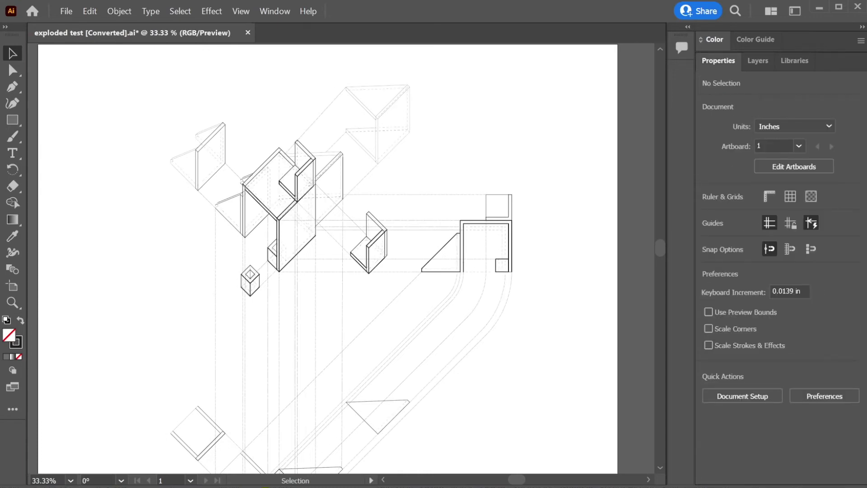
{"action": "scroll", "coordinate": [328, 257], "scroll_direction": "down", "scroll_amount": 6}
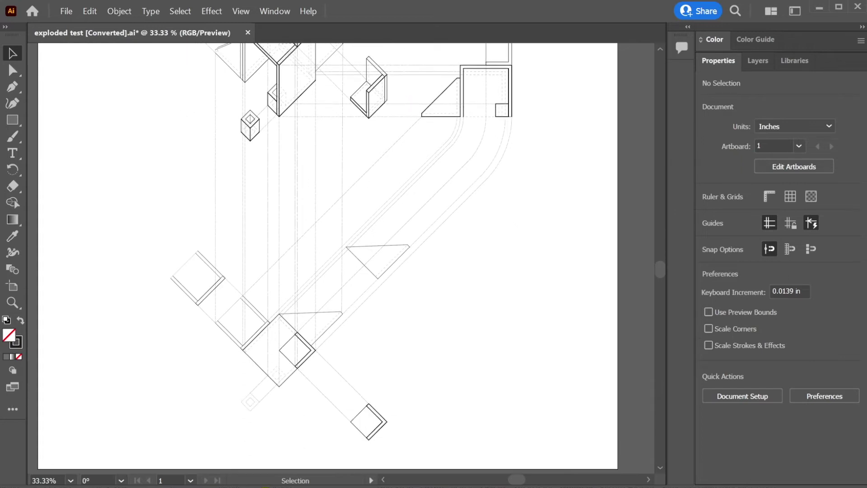
{"action": "scroll", "coordinate": [327, 257], "scroll_direction": "up", "scroll_amount": 6}
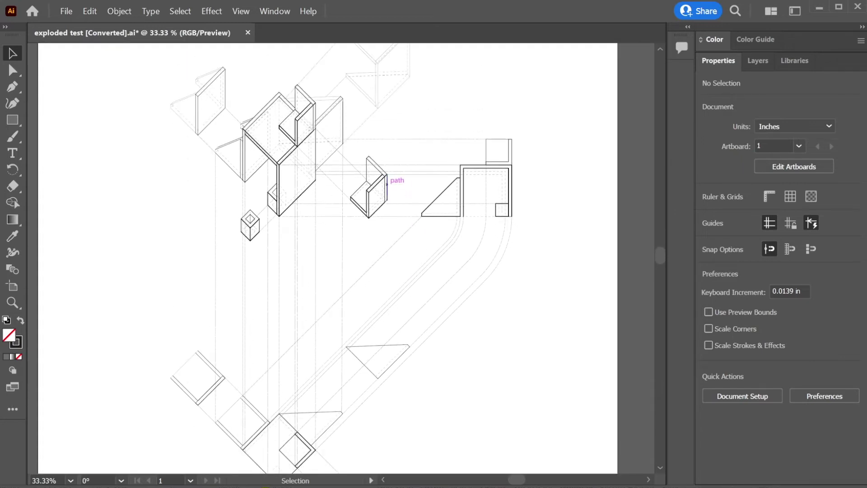
{"action": "key", "text": "ctrl+minus"}
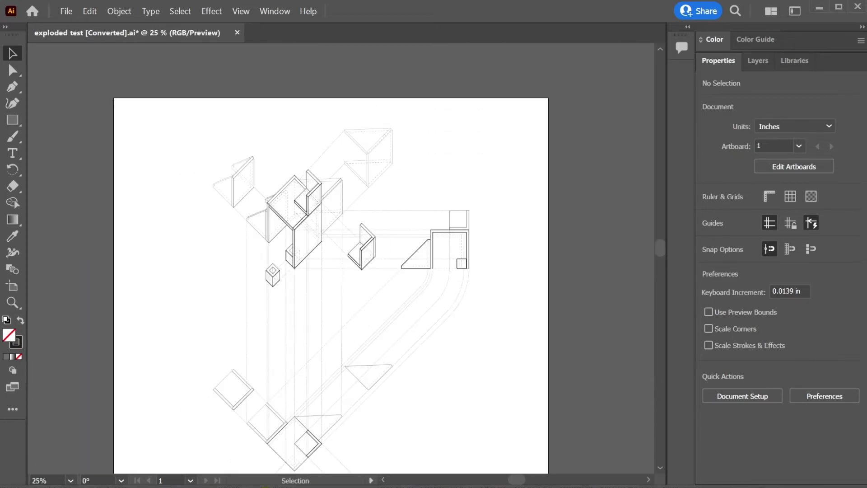
{"action": "scroll", "coordinate": [331, 258], "scroll_direction": "down", "scroll_amount": 3}
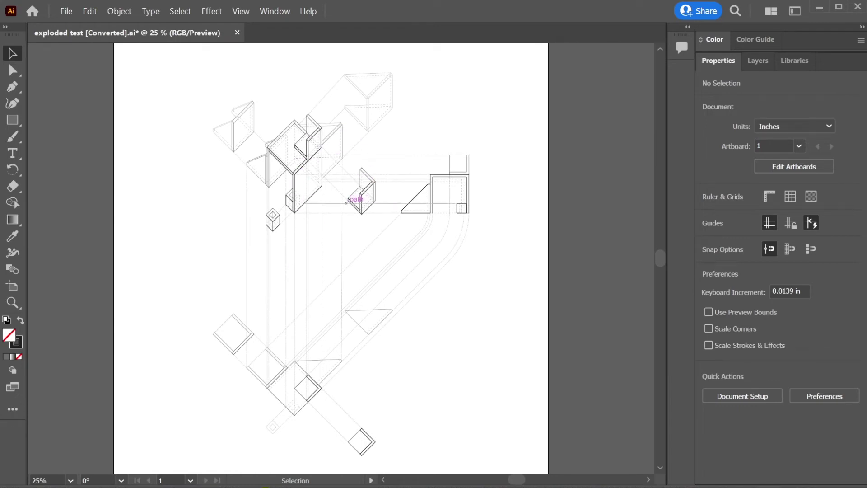
{"action": "key", "text": "ctrl+z"}
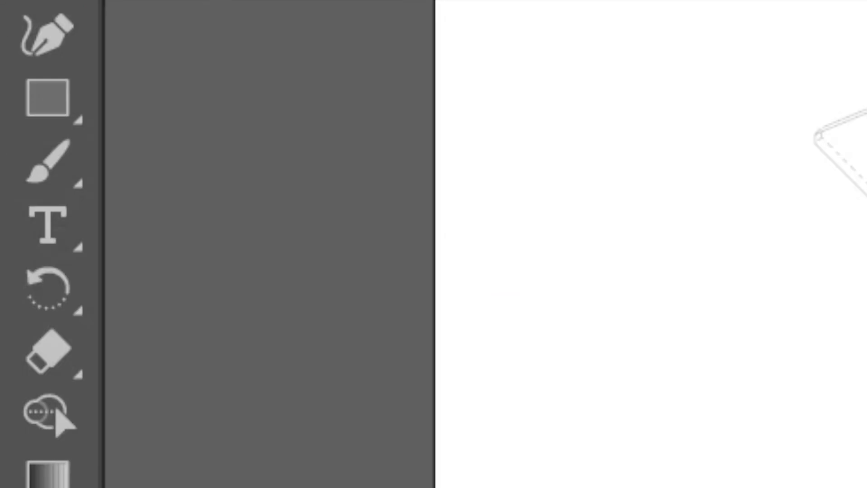
{"action": "key", "text": "t"}
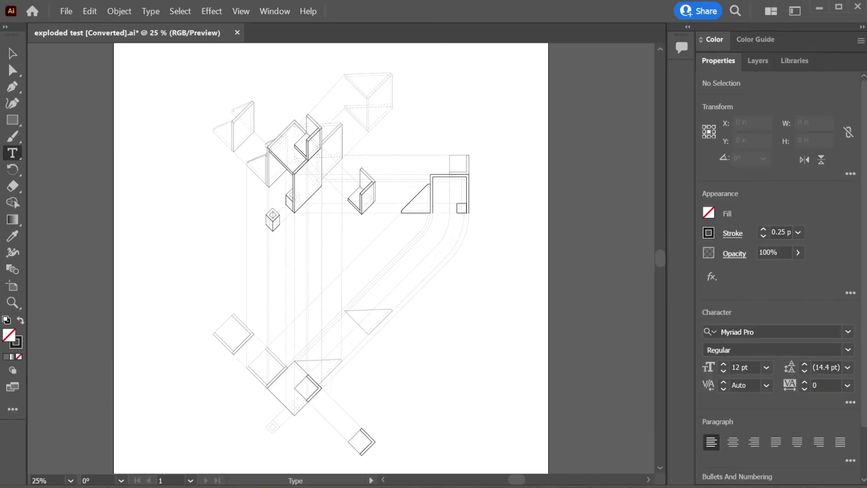
{"action": "left_click_drag", "start_coordinate": [417, 75], "coordinate": [516, 134]}
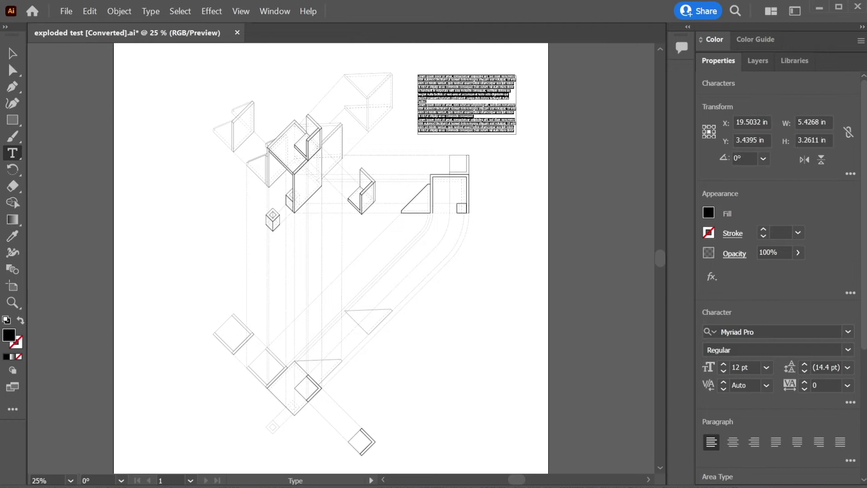
{"action": "key", "text": "ctrl+z"}
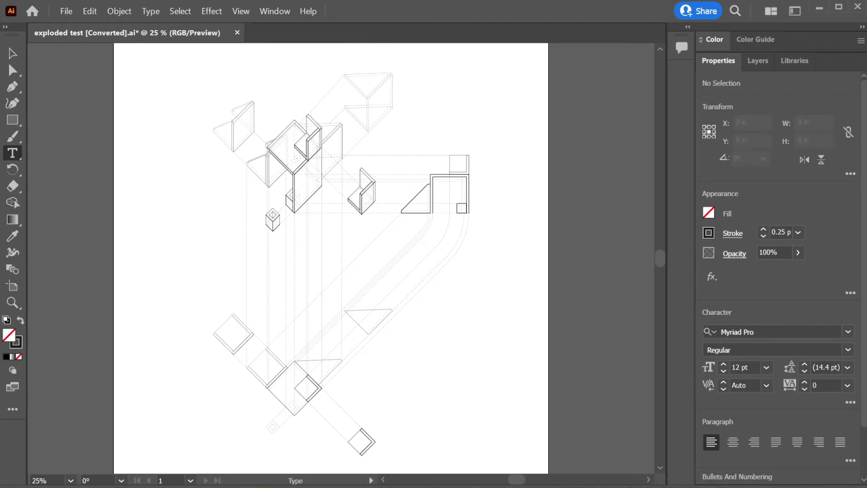
Add a point text label reading "b1." in the blank area beside the uppermost triangular form
{"action": "left_click", "coordinate": [428, 95]}
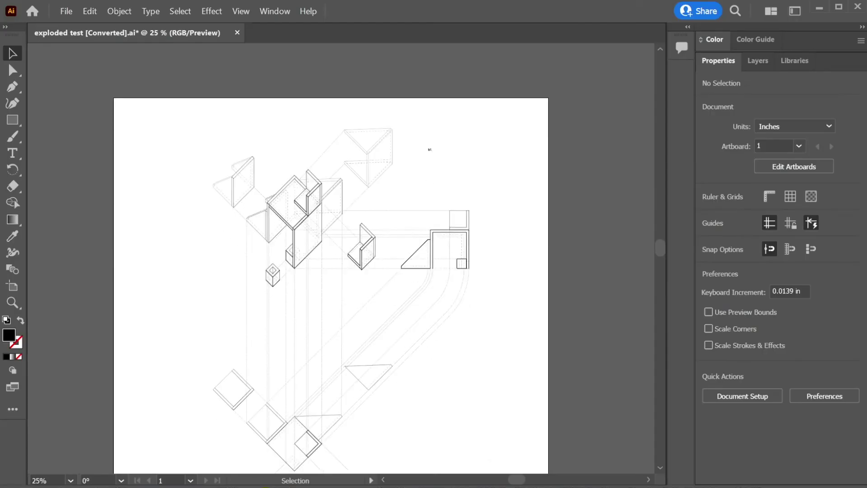
{"action": "key", "text": "ctrl+equal"}
{"action": "key", "text": "ctrl+equal"}
{"action": "key", "text": "ctrl+minus"}
{"action": "key", "text": "ctrl+minus"}
{"action": "key", "text": "ctrl+minus"}
{"action": "key", "text": "ctrl+equal"}
{"action": "key", "text": "ctrl+equal"}
{"action": "scroll", "coordinate": [341, 258], "scroll_direction": "up", "scroll_amount": 3}
{"action": "key", "text": "ctrl+equal"}
{"action": "key", "text": "ctrl+equal"}
{"action": "key", "text": "ctrl+equal"}
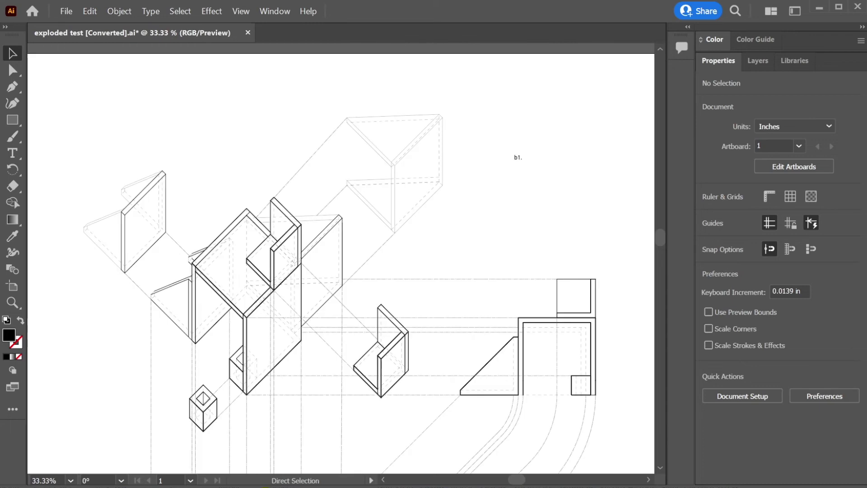
Create a new layer named "text" and place it at the top of the layer stack
{"action": "left_click_drag", "start_coordinate": [475, 197], "coordinate": [207, 319]}
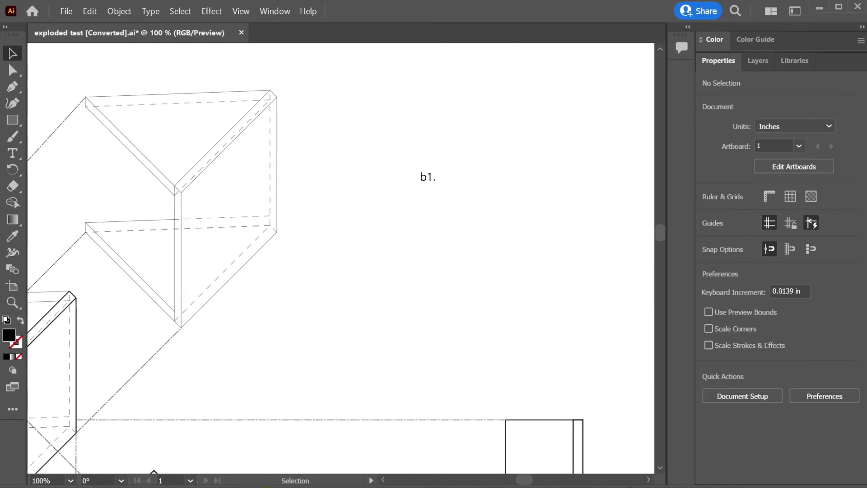
{"action": "left_click", "coordinate": [421, 177]}
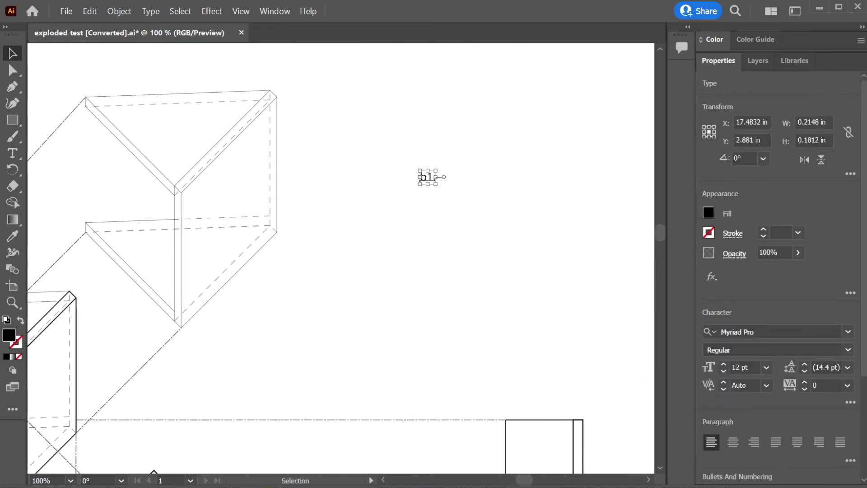
{"action": "left_click", "coordinate": [758, 61]}
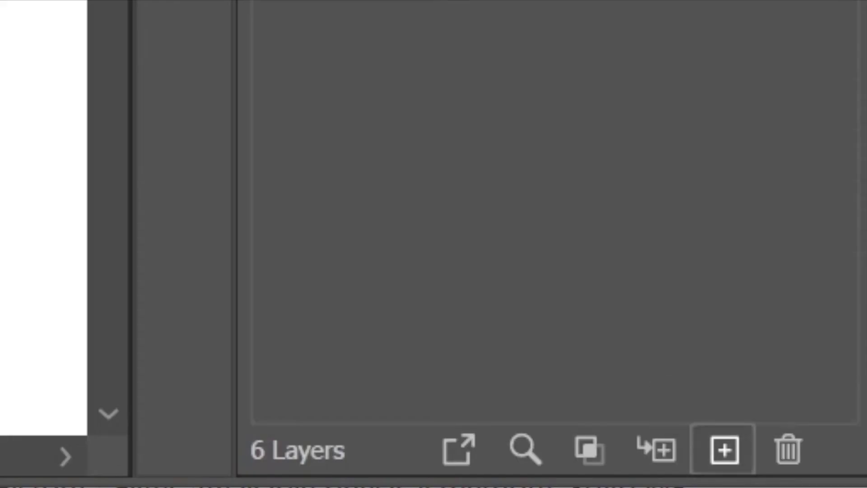
{"action": "left_click", "coordinate": [828, 478]}
{"action": "double_click", "coordinate": [777, 98]}
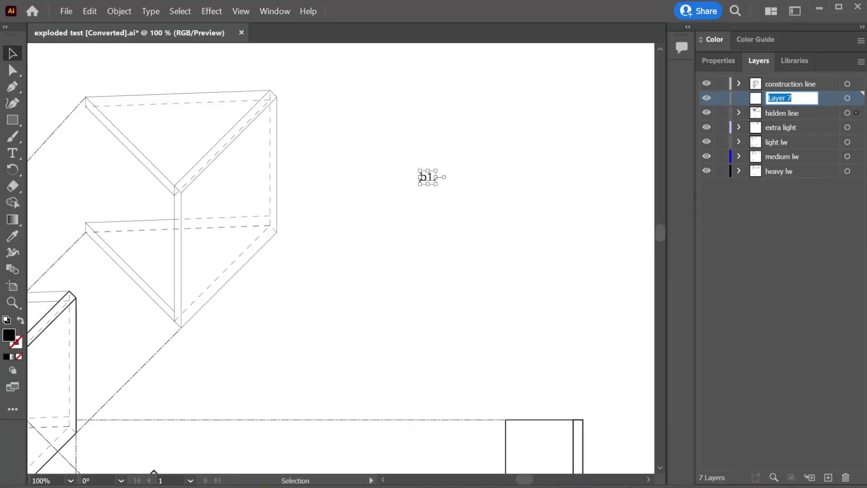
{"action": "type", "text": "text"}
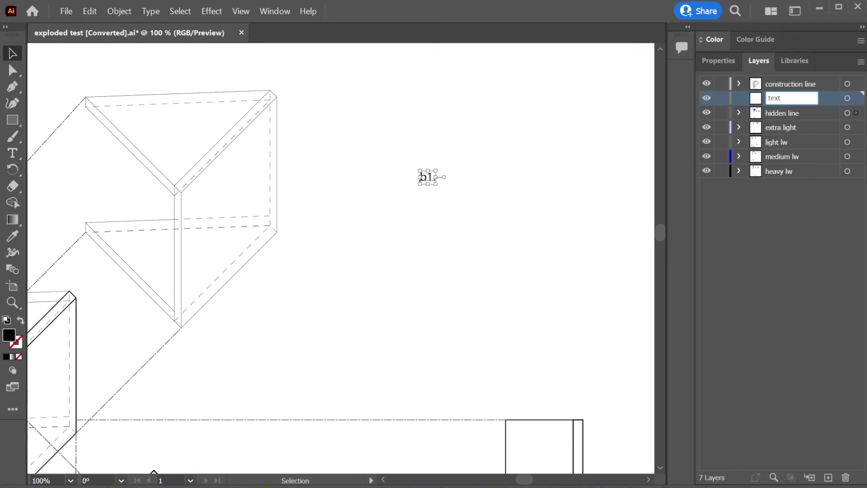
{"action": "key", "text": "Return"}
{"action": "left_click_drag", "start_coordinate": [777, 98], "coordinate": [777, 78]}
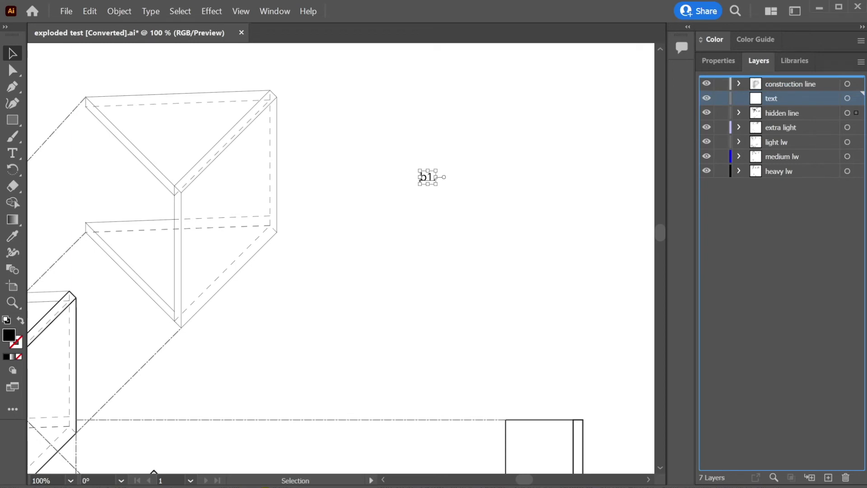
{"action": "left_click_drag", "start_coordinate": [777, 78], "coordinate": [777, 78]}
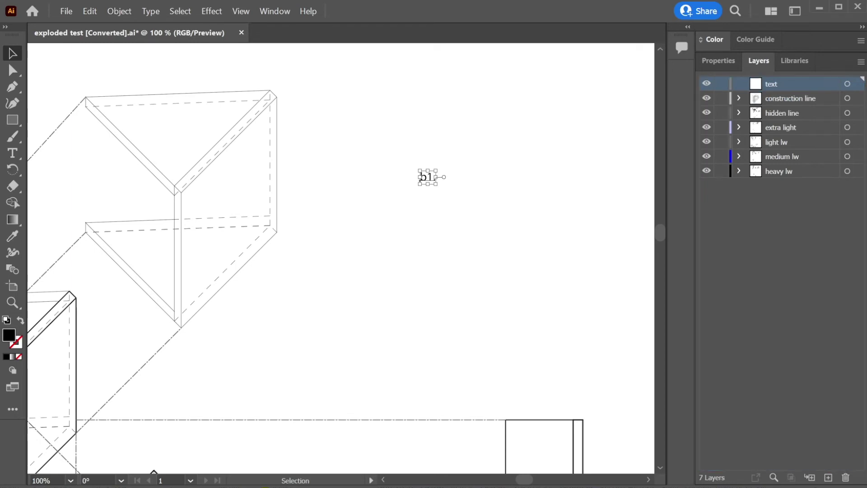
Move the "b1." label from the hidden line layer to the text layer and check by toggling the layer's visibility
{"action": "left_click", "coordinate": [469, 190]}
{"action": "left_click", "coordinate": [434, 176]}
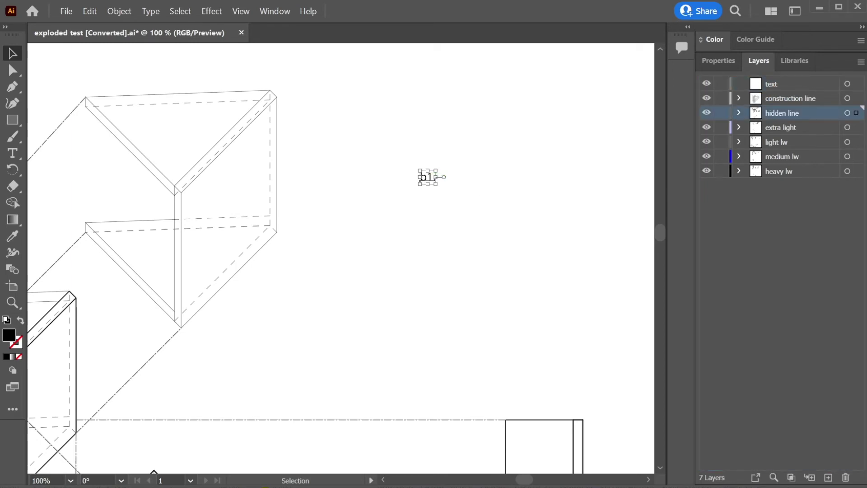
{"action": "left_click_drag", "start_coordinate": [857, 113], "coordinate": [857, 83]}
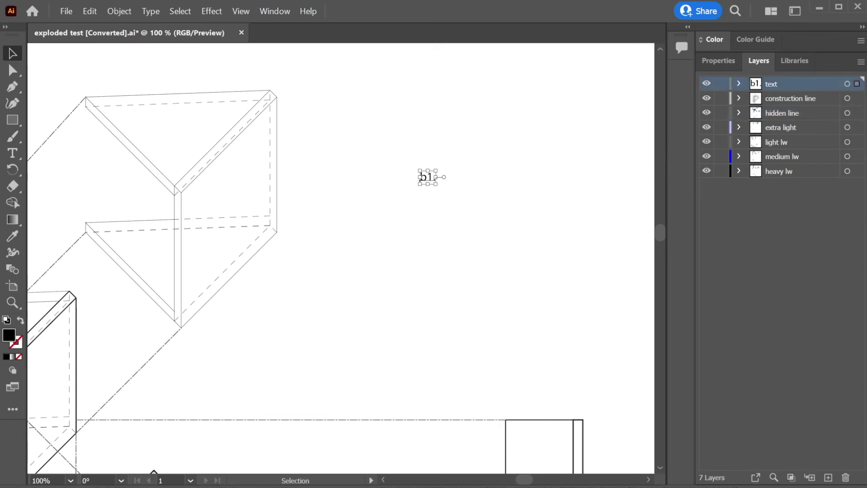
{"action": "left_click", "coordinate": [706, 83]}
{"action": "left_click", "coordinate": [706, 84]}
Try a blue fill on the "b1." label and undo the colour change
{"action": "left_click", "coordinate": [421, 177]}
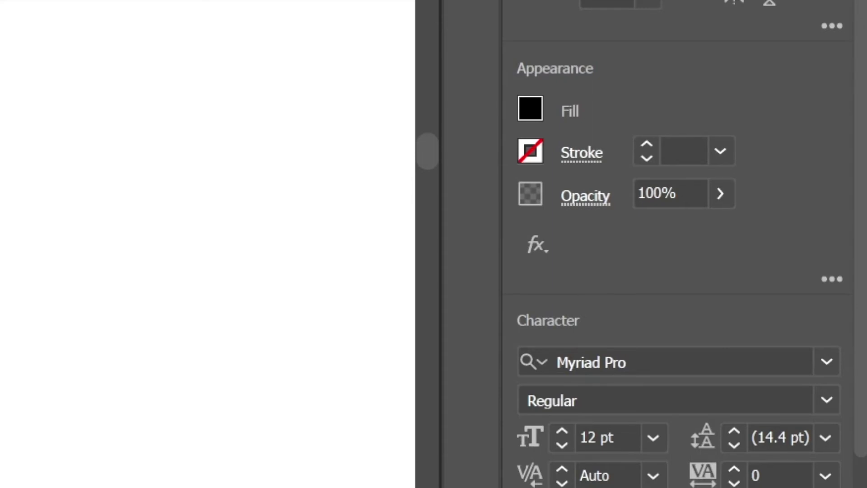
{"action": "left_click", "coordinate": [531, 108]}
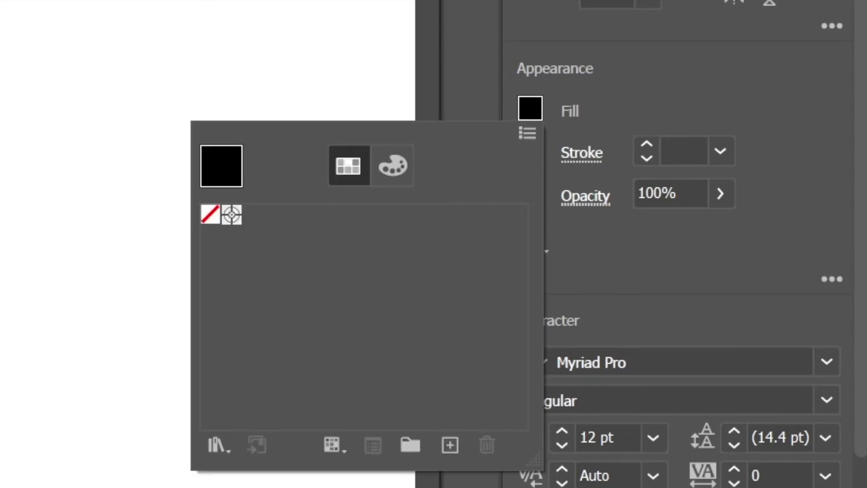
{"action": "left_click", "coordinate": [393, 166]}
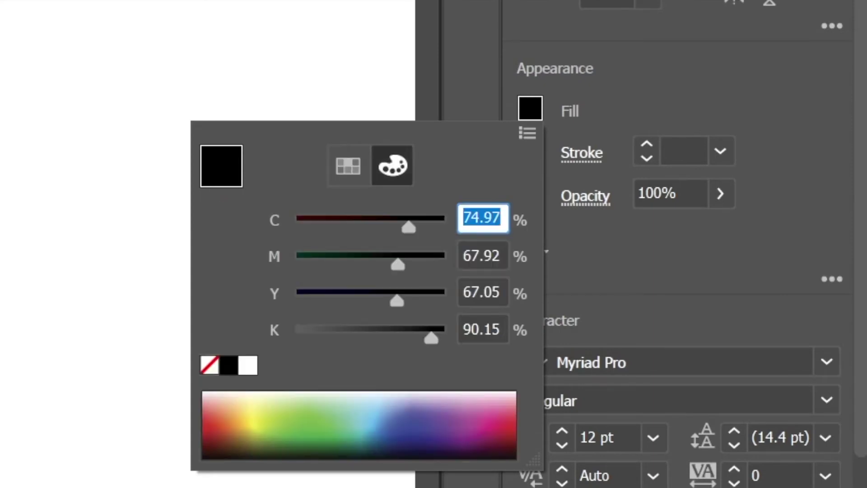
{"action": "left_click", "coordinate": [417, 422]}
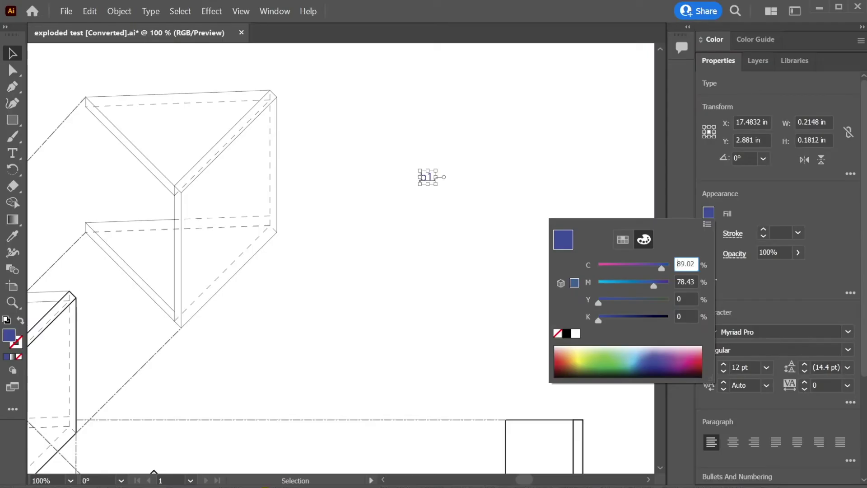
{"action": "left_click", "coordinate": [489, 253]}
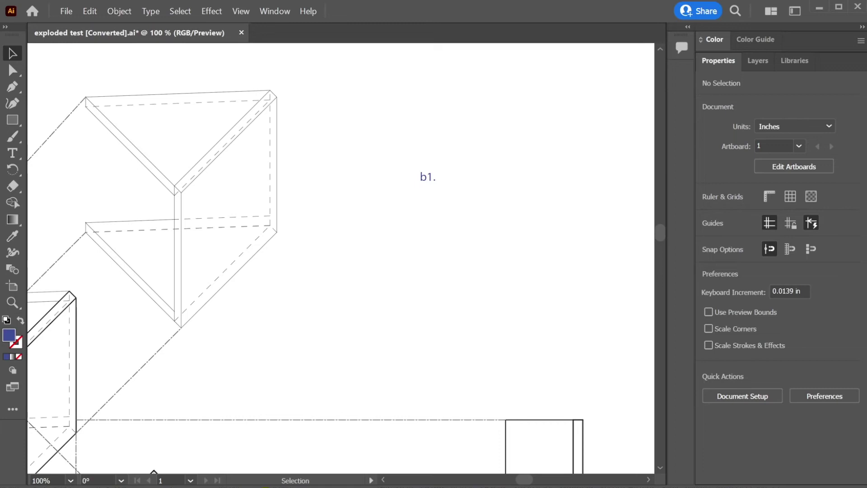
{"action": "left_click", "coordinate": [427, 178]}
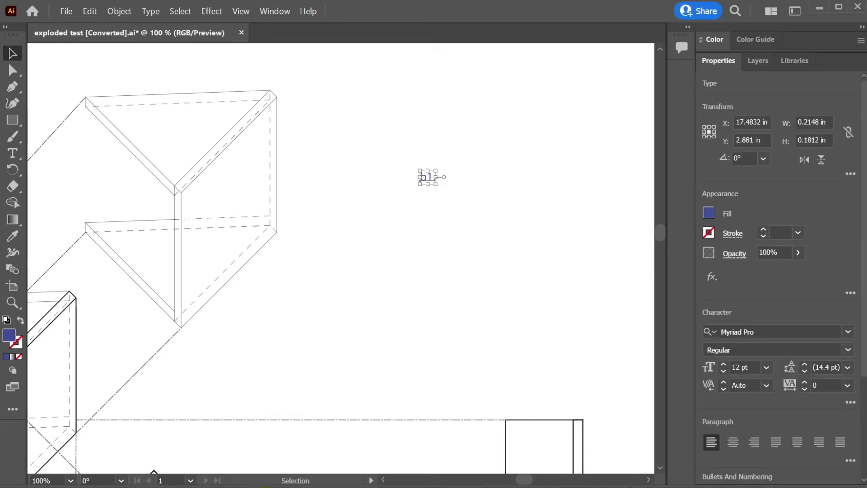
{"action": "key", "text": "ctrl+z"}
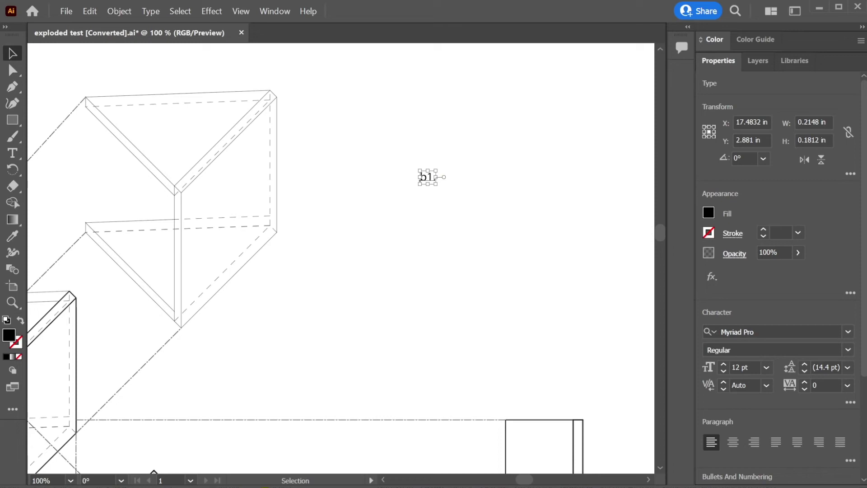
Set the "b1." label in Times New Roman Italic at 24 pt and deselect it
{"action": "left_click", "coordinate": [768, 331]}
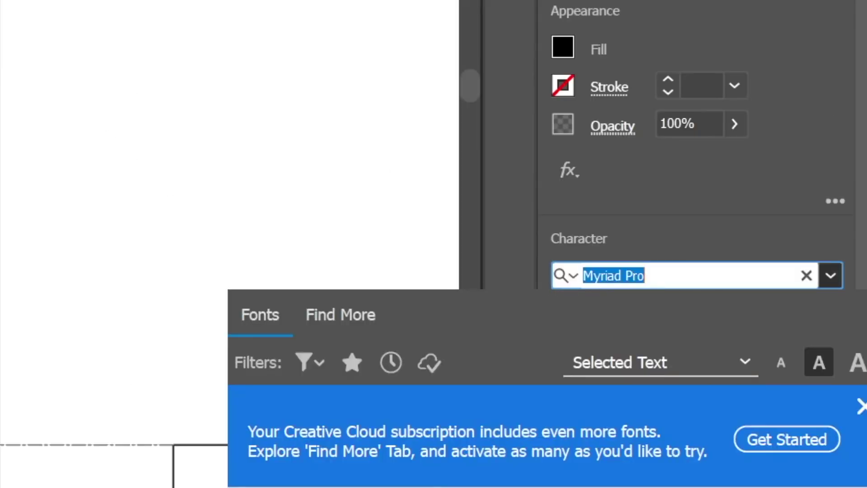
{"action": "type", "text": "times"}
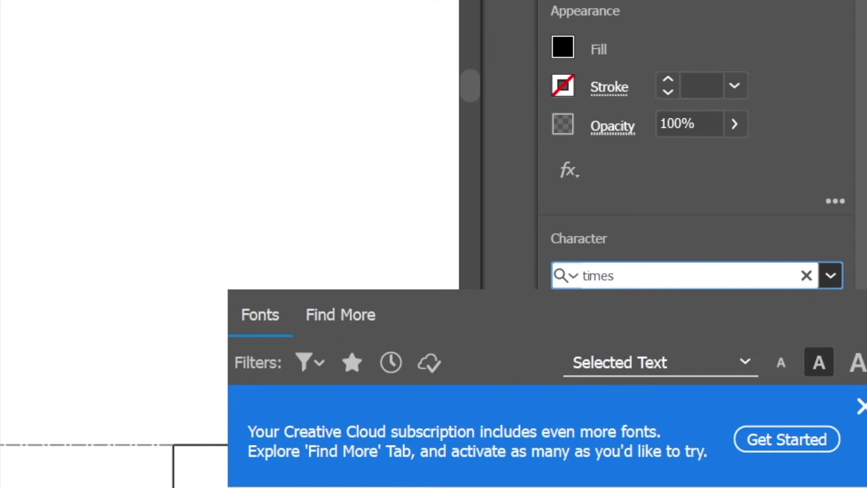
{"action": "key", "text": "Tab"}
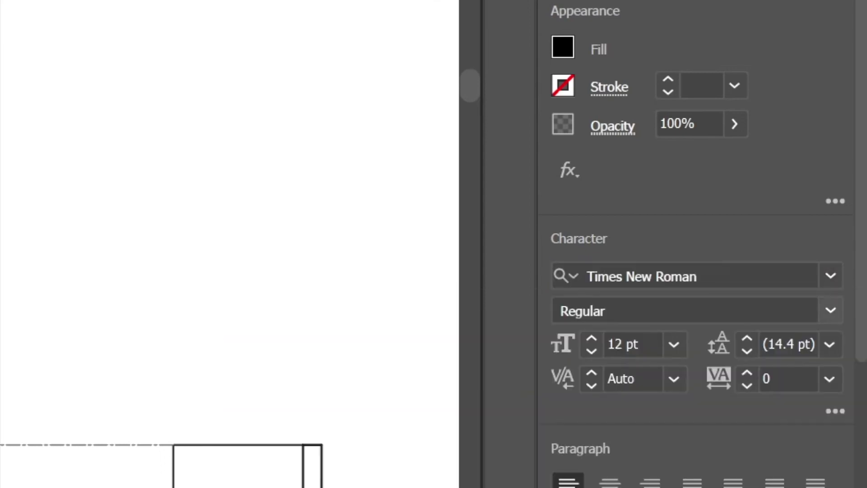
{"action": "left_click", "coordinate": [831, 311]}
{"action": "left_click", "coordinate": [598, 367]}
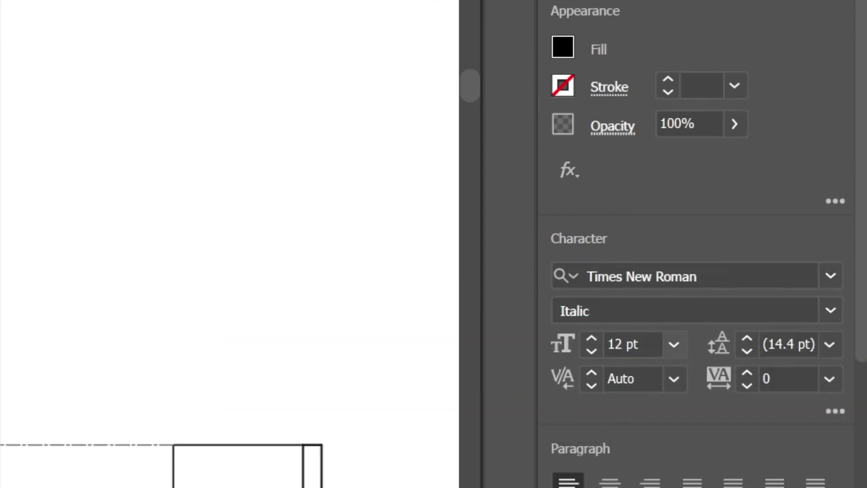
{"action": "left_click", "coordinate": [674, 345]}
{"action": "left_click", "coordinate": [710, 200]}
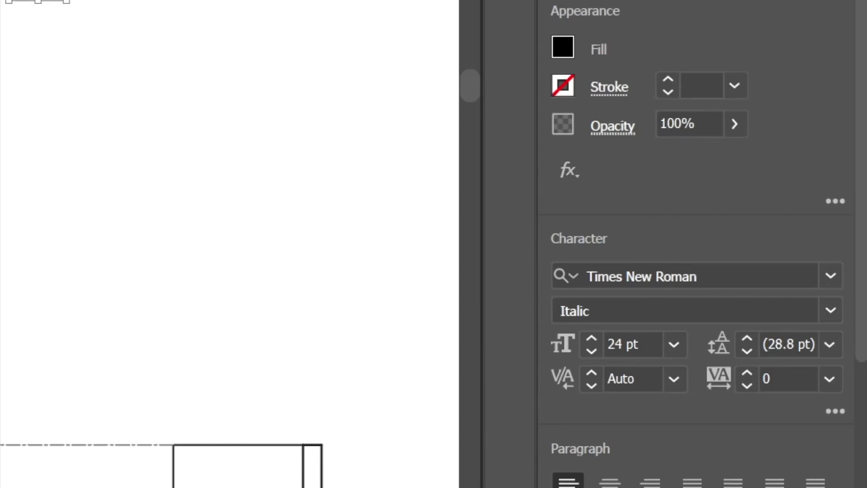
{"action": "key", "text": "ctrl+shift+a"}
Move the "b1." label down to the plan drawing, just below the lowest corner of the large central square
{"action": "scroll", "coordinate": [277, 272], "scroll_direction": "down", "scroll_amount": 4}
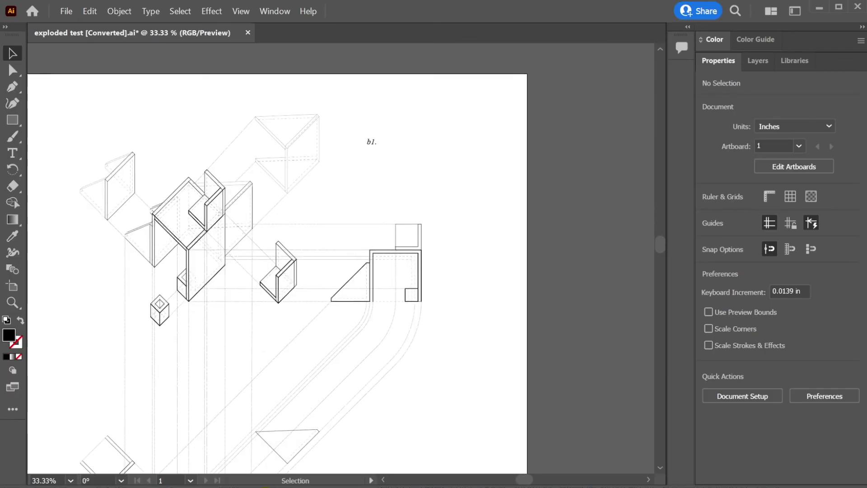
{"action": "left_click_drag", "start_coordinate": [371, 143], "coordinate": [399, 406]}
{"action": "scroll", "coordinate": [399, 406], "scroll_direction": "down", "scroll_amount": 11}
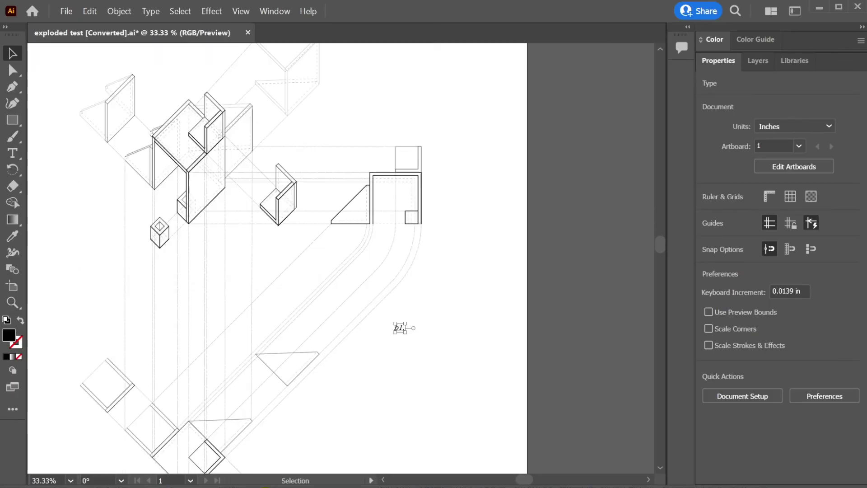
{"action": "left_click_drag", "start_coordinate": [282, 298], "coordinate": [318, 251]}
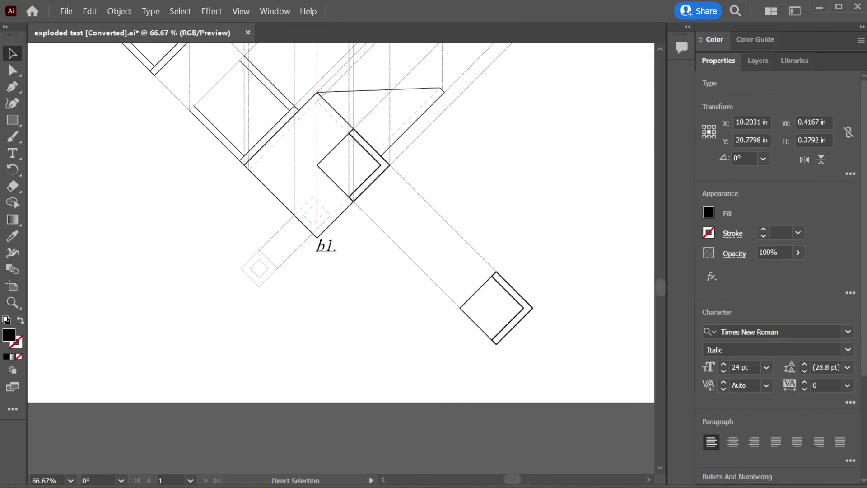
Duplicate the "b1." label below the small light square in the plan and change the copy to "b2."
{"action": "left_click_drag", "start_coordinate": [318, 250], "coordinate": [263, 301]}
{"action": "key", "text": "ctrl+shift+a"}
{"action": "double_click", "coordinate": [279, 300]}
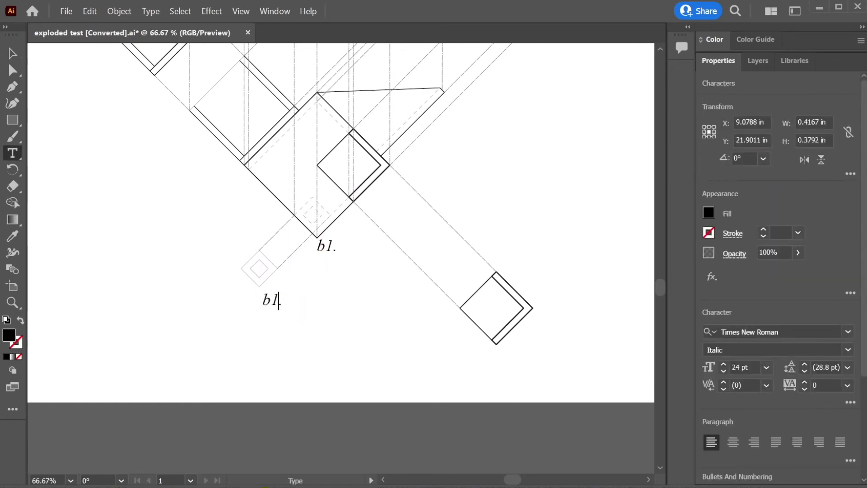
{"action": "key", "text": "BackSpace"}
{"action": "type", "text": "2"}
{"action": "left_click", "coordinate": [304, 312]}
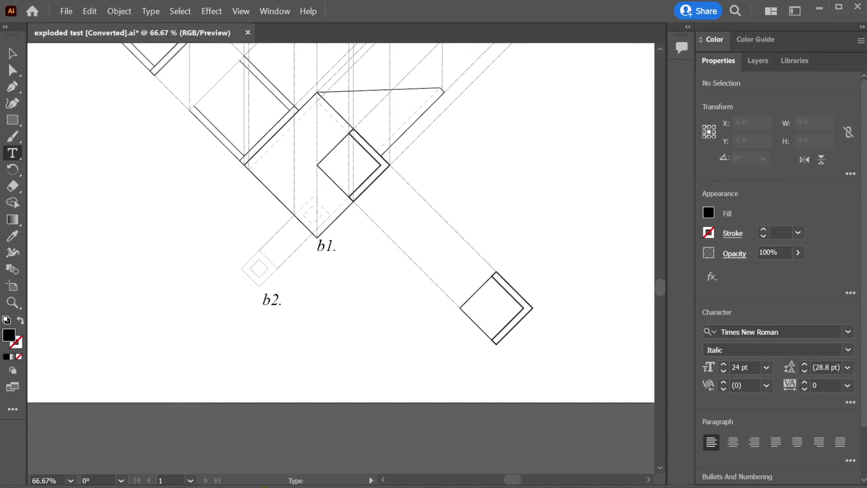
Paste a copy of the "b2." label below the plan's outlying upper-left square and change it to "b3."
{"action": "left_click", "coordinate": [13, 53]}
{"action": "left_click", "coordinate": [273, 301]}
{"action": "scroll", "coordinate": [273, 301], "scroll_direction": "up", "scroll_amount": 2}
{"action": "key", "text": "ctrl+c"}
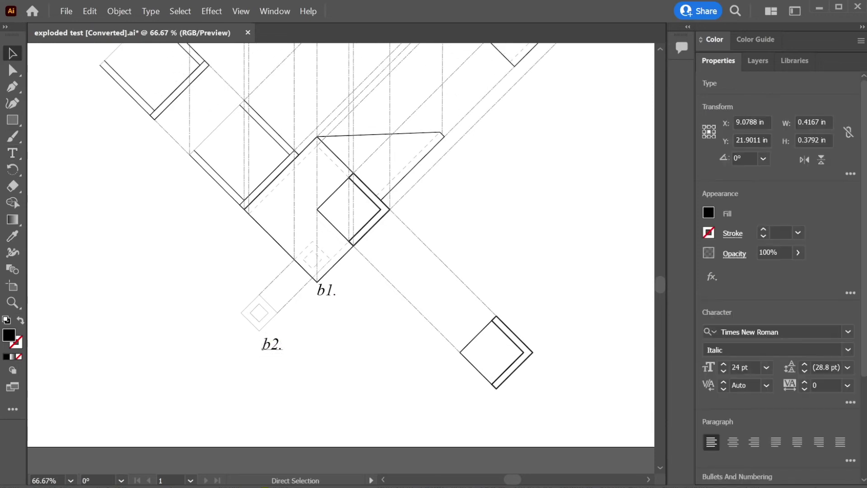
{"action": "key", "text": "ctrl+v"}
{"action": "left_click_drag", "start_coordinate": [338, 258], "coordinate": [146, 132]}
{"action": "double_click", "coordinate": [150, 131]}
{"action": "key", "text": "BackSpace"}
{"action": "type", "text": "3"}
{"action": "left_click", "coordinate": [13, 53]}
Place another label copy beside the lower tip of the plan's outlying triangle and change it to "b4."
{"action": "left_click_drag", "start_coordinate": [338, 335], "coordinate": [542, 211]}
{"action": "double_click", "coordinate": [545, 211]}
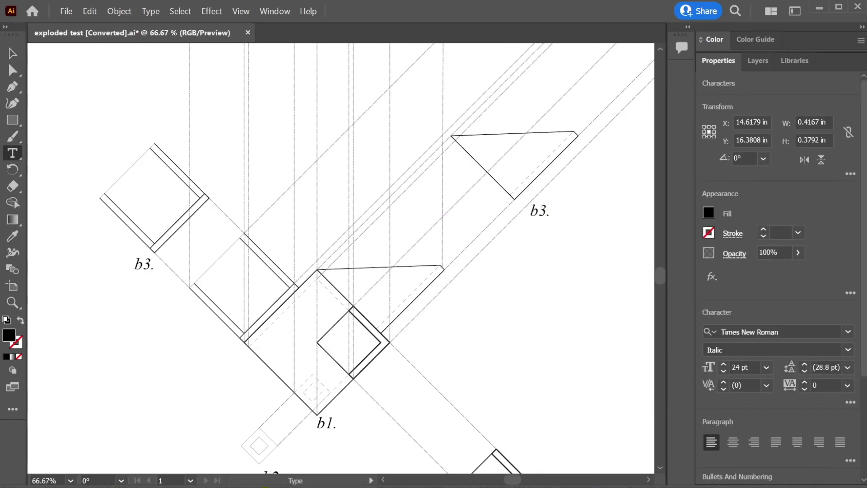
{"action": "key", "text": "BackSpace"}
{"action": "type", "text": "4"}
{"action": "left_click", "coordinate": [12, 53]}
Paste another label copy beside the plan's outlying lower-right square and change it to "b5."
{"action": "scroll", "coordinate": [341, 259], "scroll_direction": "down", "scroll_amount": 3}
{"action": "key", "text": "ctrl+v"}
{"action": "left_click_drag", "start_coordinate": [340, 260], "coordinate": [552, 345]}
{"action": "double_click", "coordinate": [552, 344]}
{"action": "key", "text": "BackSpace"}
{"action": "key", "text": "BackSpace"}
{"action": "type", "text": "5."}
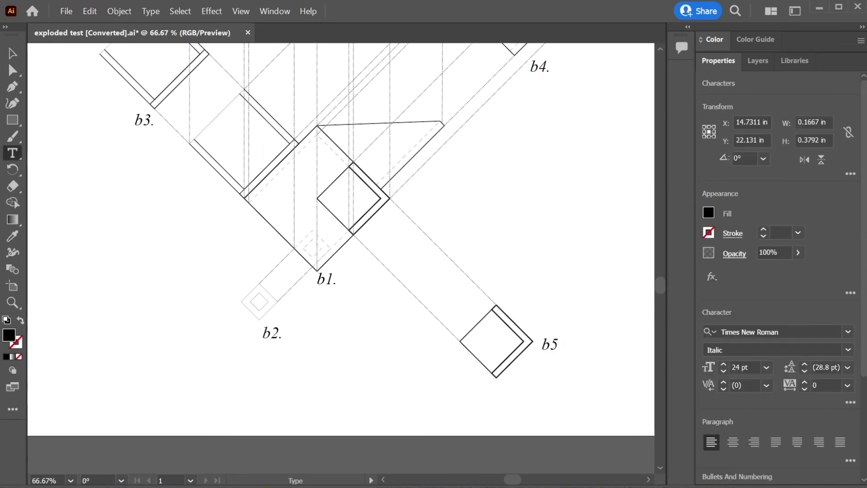
{"action": "left_click", "coordinate": [12, 53]}
Nudge the "b4." label slightly up and to the right of the plan's outlying triangle
{"action": "scroll", "coordinate": [341, 259], "scroll_direction": "up", "scroll_amount": 2}
{"action": "left_click_drag", "start_coordinate": [541, 99], "coordinate": [552, 95]}
{"action": "key", "text": "ctrl+minus"}
{"action": "key", "text": "ctrl+minus"}
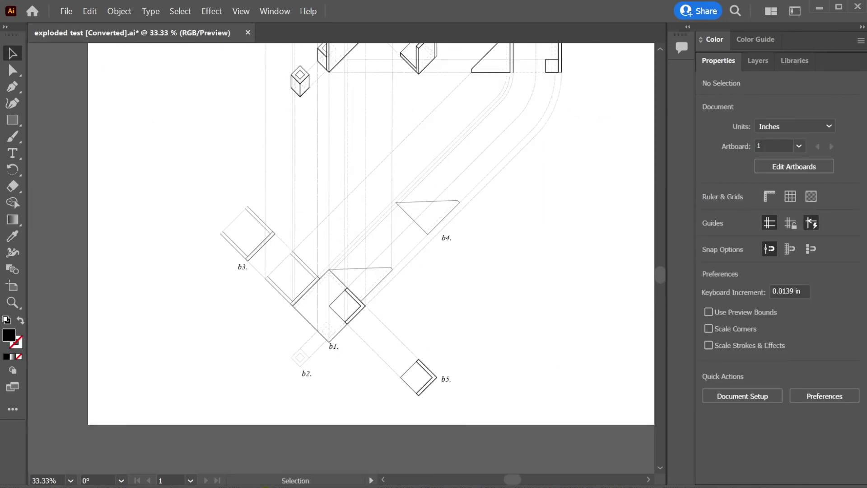
Place a copy of the "b2." label just below the small exploded block in the axonometric drawing
{"action": "scroll", "coordinate": [370, 235], "scroll_direction": "up", "scroll_amount": 5}
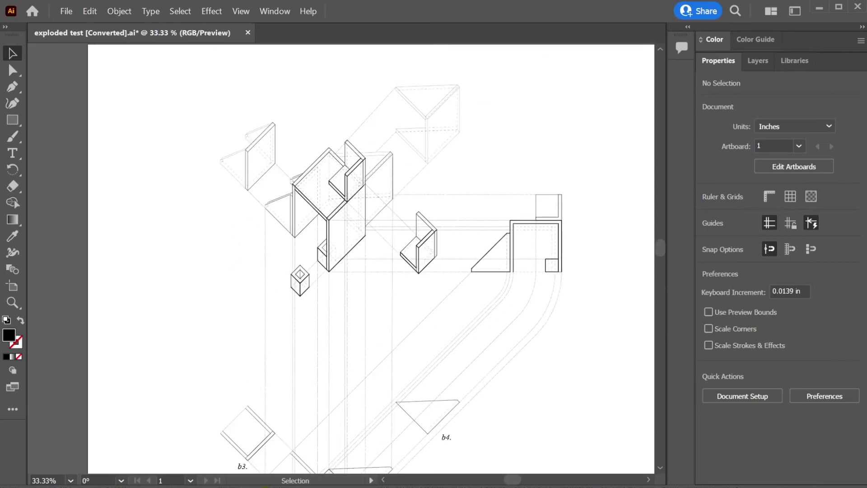
{"action": "scroll", "coordinate": [341, 258], "scroll_direction": "down", "scroll_amount": 3}
{"action": "left_click_drag", "start_coordinate": [333, 447], "coordinate": [305, 202]}
{"action": "scroll", "coordinate": [341, 258], "scroll_direction": "up", "scroll_amount": 1}
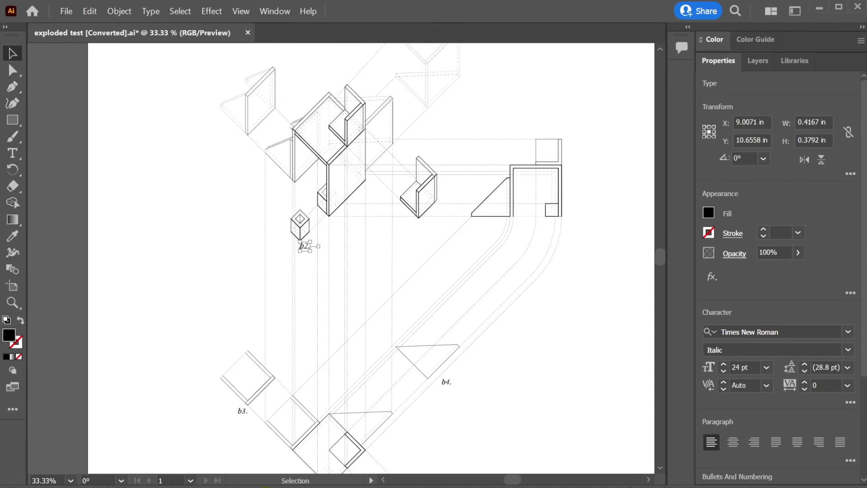
Copy the "b3." label and paste it for the exploded panel at the far left of the axonometric drawing
{"action": "left_click", "coordinate": [240, 410]}
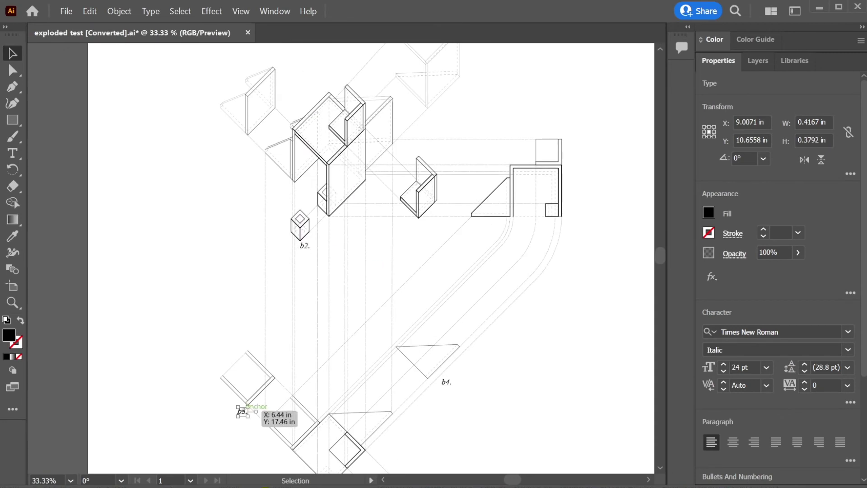
{"action": "key", "text": "ctrl+c"}
{"action": "key", "text": "ctrl+v"}
Copy the "b4." label and place the duplicate beside the uppermost triangular form in the axonometric drawing
{"action": "left_click", "coordinate": [445, 347]}
{"action": "key", "text": "ctrl+c"}
{"action": "key", "text": "ctrl+v"}
{"action": "left_click_drag", "start_coordinate": [337, 269], "coordinate": [459, 74]}
{"action": "scroll", "coordinate": [461, 136], "scroll_direction": "up", "scroll_amount": 10}
{"action": "left_click_drag", "start_coordinate": [463, 186], "coordinate": [470, 159]}
Copy the "b5." label and place the duplicate below the exploded piece right of the axonometric's main volume
{"action": "scroll", "coordinate": [446, 390], "scroll_direction": "down", "scroll_amount": 19}
{"action": "left_click", "coordinate": [447, 389]}
{"action": "key", "text": "ctrl+c"}
{"action": "key", "text": "ctrl+v"}
{"action": "scroll", "coordinate": [361, 316], "scroll_direction": "up", "scroll_amount": 3}
{"action": "left_click_drag", "start_coordinate": [341, 291], "coordinate": [424, 126]}
{"action": "scroll", "coordinate": [469, 262], "scroll_direction": "up", "scroll_amount": 10}
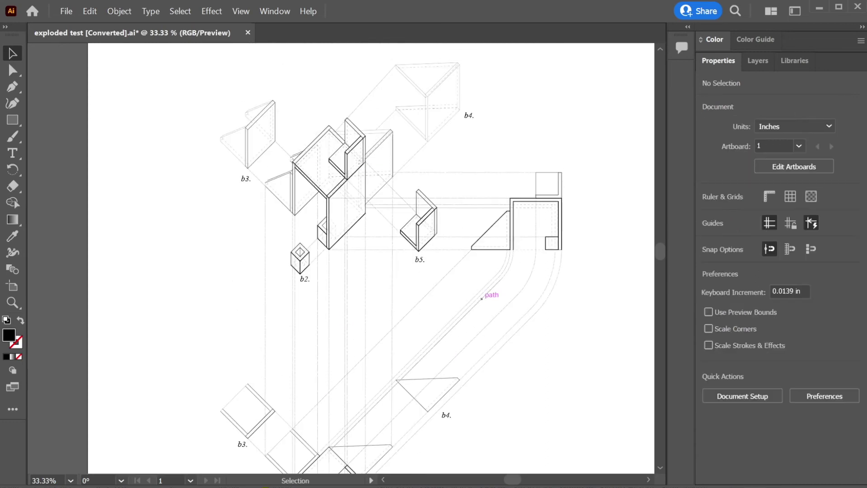
Extend the end of the triangular piece's heavy base line in the elevation to the inner vertical line of the adjoining wall
{"action": "scroll", "coordinate": [596, 221], "scroll_direction": "up", "scroll_amount": 2}
{"action": "left_click", "coordinate": [408, 269]}
{"action": "scroll", "coordinate": [341, 258], "scroll_direction": "up", "scroll_amount": 1}
{"action": "scroll", "coordinate": [341, 258], "scroll_direction": "down", "scroll_amount": 2}
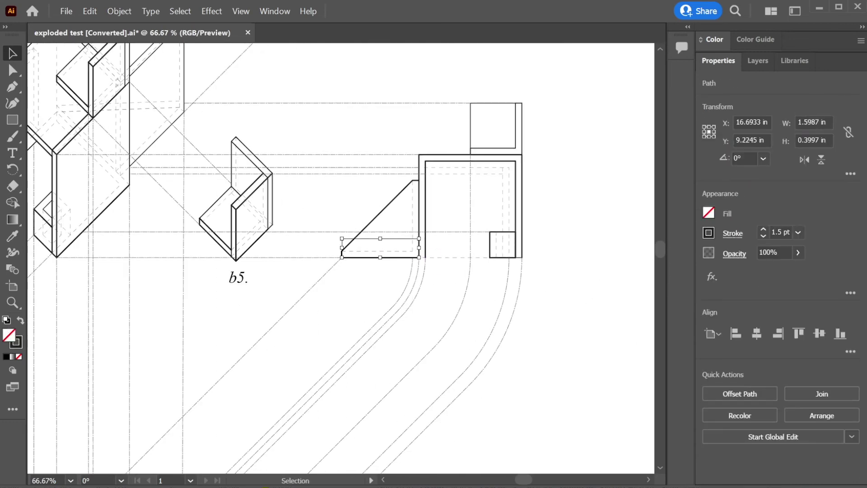
{"action": "key", "text": "a"}
{"action": "key", "text": "ctrl+plus"}
{"action": "key", "text": "ctrl+="}
{"action": "key", "text": "v"}
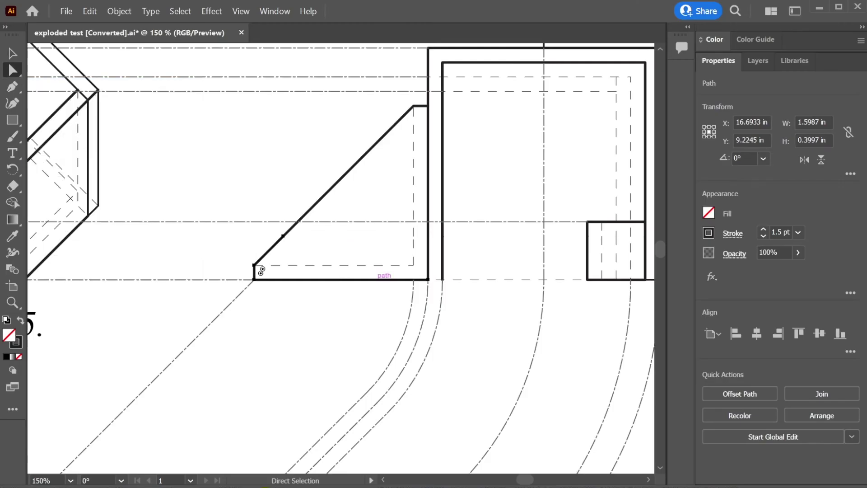
{"action": "left_click", "coordinate": [262, 271]}
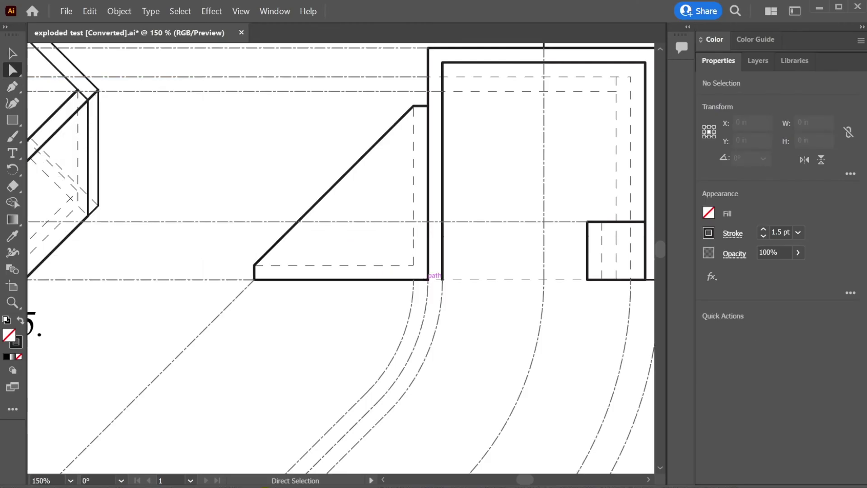
{"action": "mouse_move", "coordinate": [429, 279]}
{"action": "left_mouse_down"}
{"action": "mouse_move", "coordinate": [422, 307]}
{"action": "mouse_move", "coordinate": [481, 324]}
{"action": "mouse_move", "coordinate": [478, 347]}
{"action": "mouse_move", "coordinate": [429, 281]}
{"action": "left_mouse_up"}
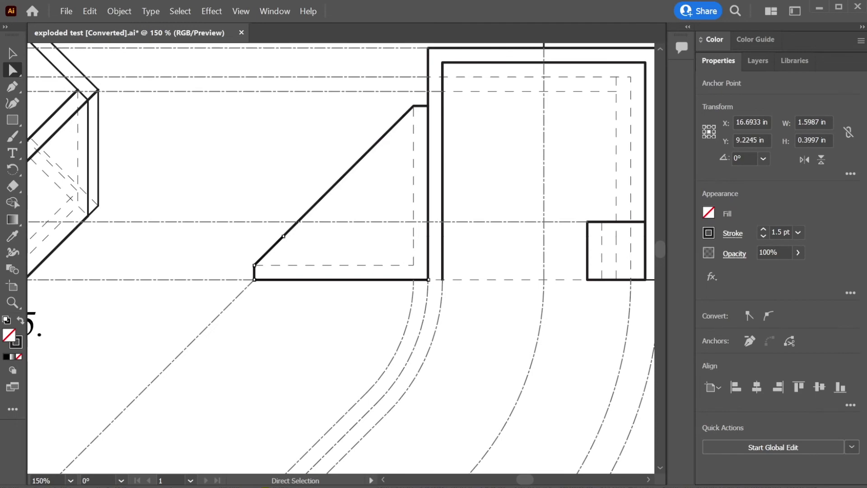
{"action": "key", "text": "ctrl+equal"}
{"action": "key", "text": "ctrl+equal"}
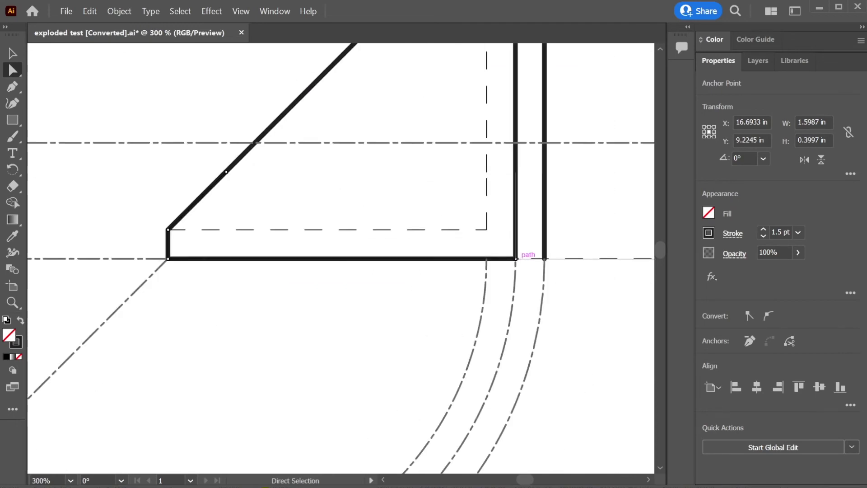
{"action": "left_click_drag", "start_coordinate": [516, 259], "coordinate": [545, 259]}
{"action": "key", "text": "v"}
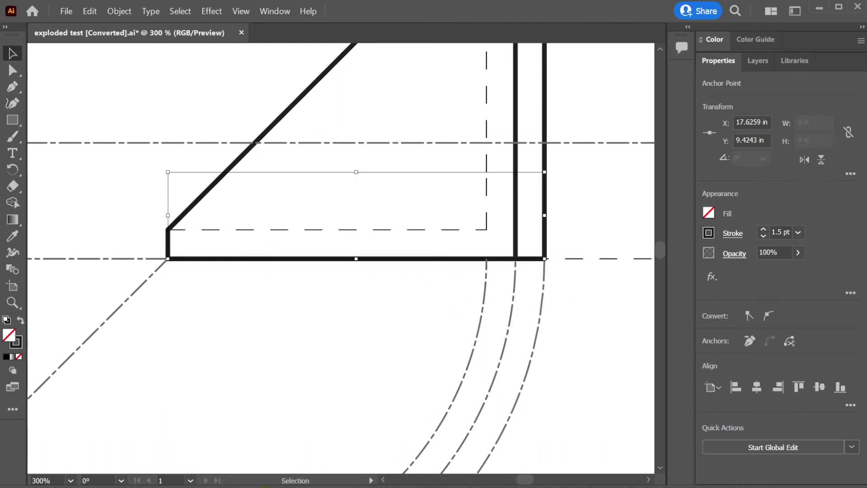
{"action": "key", "text": "ctrl+shift+a"}
{"action": "key", "text": "ctrl+minus"}
{"action": "key", "text": "ctrl+minus"}
{"action": "key", "text": "ctrl+minus"}
{"action": "key", "text": "ctrl+minus"}
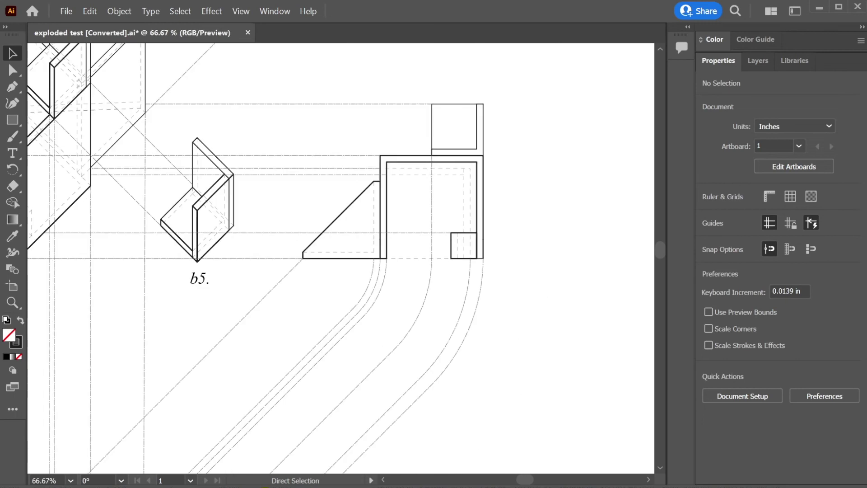
{"action": "key", "text": "ctrl+minus"}
{"action": "key", "text": "ctrl+minus"}
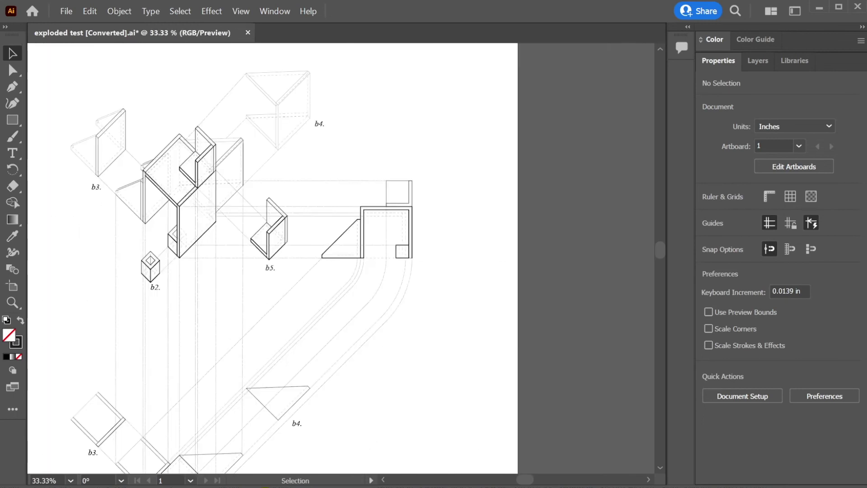
Inspect the base of the elevation's outer wall and select the short horizontal line closing its lower corner
{"action": "key", "text": "ctrl+equal"}
{"action": "key", "text": "ctrl+equal"}
{"action": "key", "text": "ctrl+equal"}
{"action": "key", "text": "ctrl+equal"}
{"action": "key", "text": "space"}
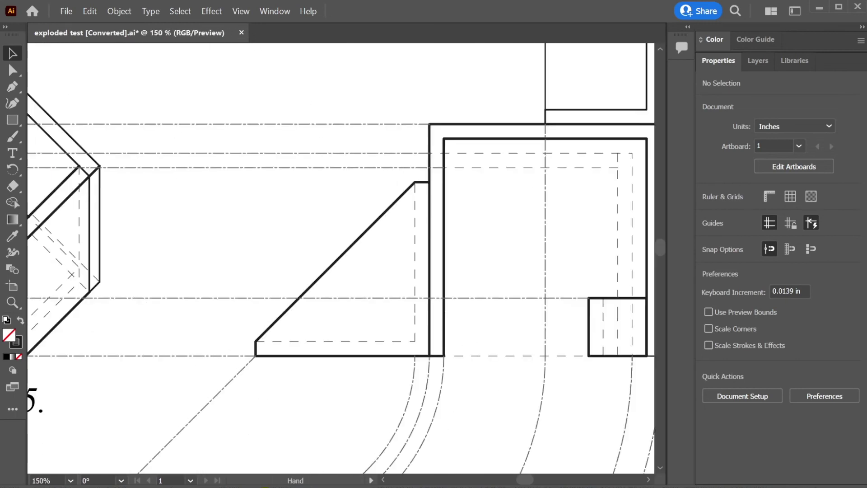
{"action": "key", "text": "ctrl+minus"}
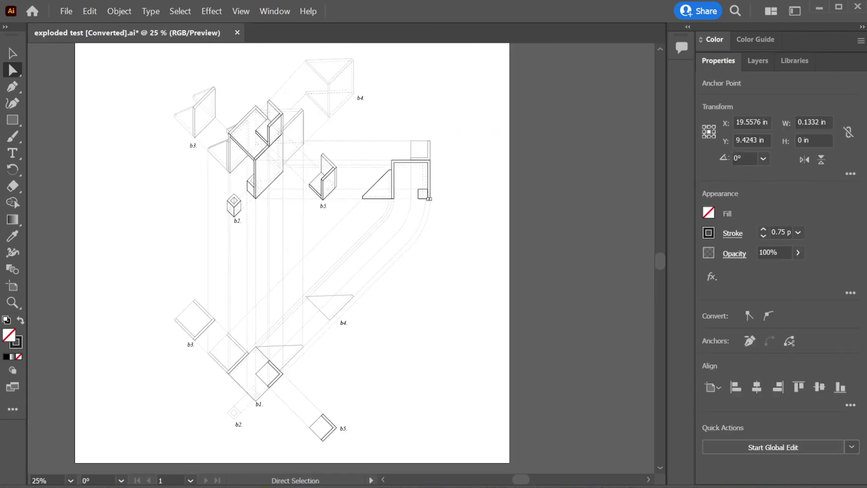
{"action": "key", "text": "v"}
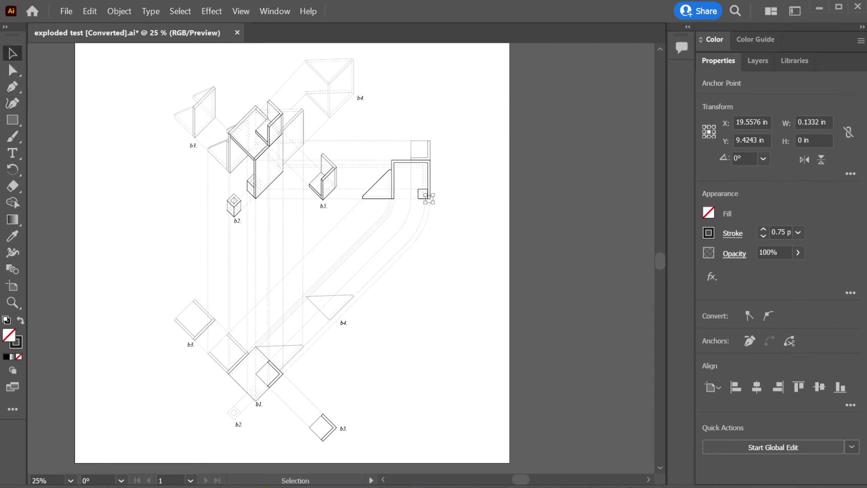
Select all the artwork and move it slightly right and up to centre it better on the artboard
{"action": "key", "text": "ctrl+minus"}
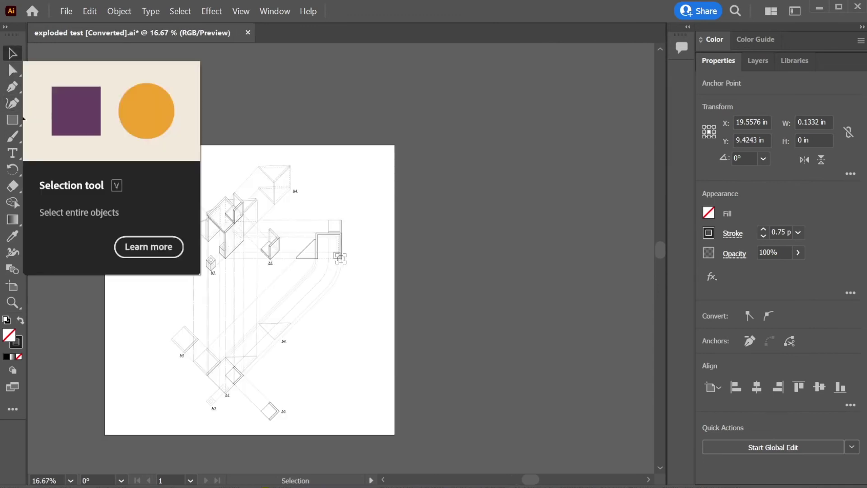
{"action": "left_click_drag", "start_coordinate": [109, 146], "coordinate": [389, 446]}
{"action": "left_click_drag", "start_coordinate": [257, 293], "coordinate": [259, 291]}
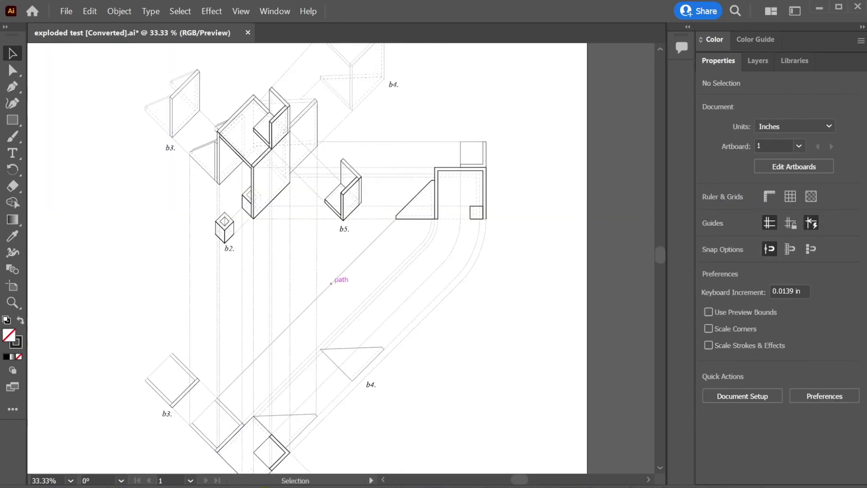
{"action": "key", "text": "ctrl+minus"}
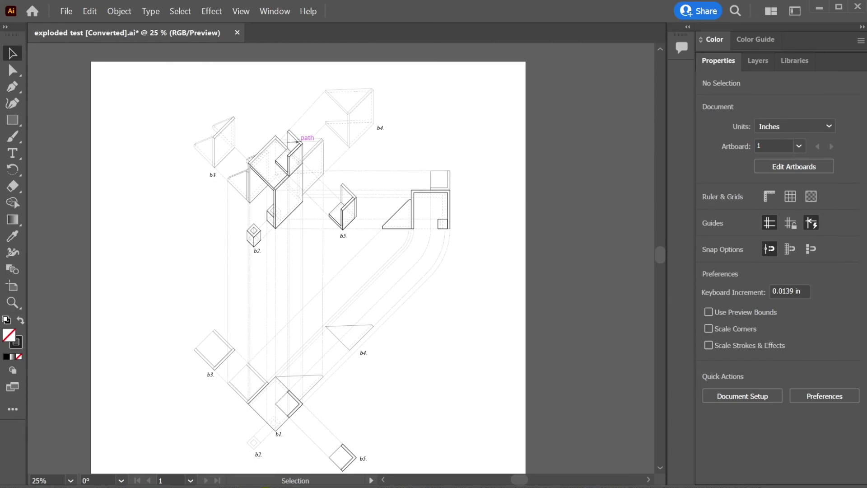
{"action": "scroll", "coordinate": [309, 258], "scroll_direction": "up", "scroll_amount": 2}
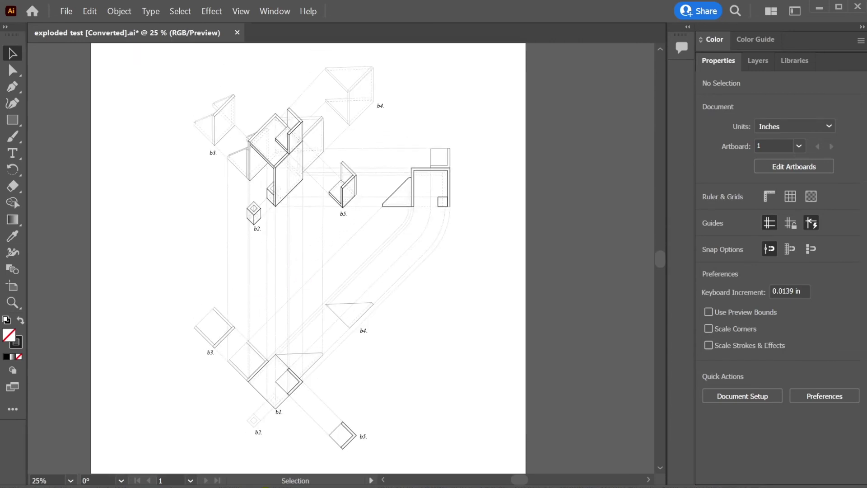
Create a new document in inches, 24 in wide and 24 in high, with one artboard
{"action": "key", "text": "F7"}
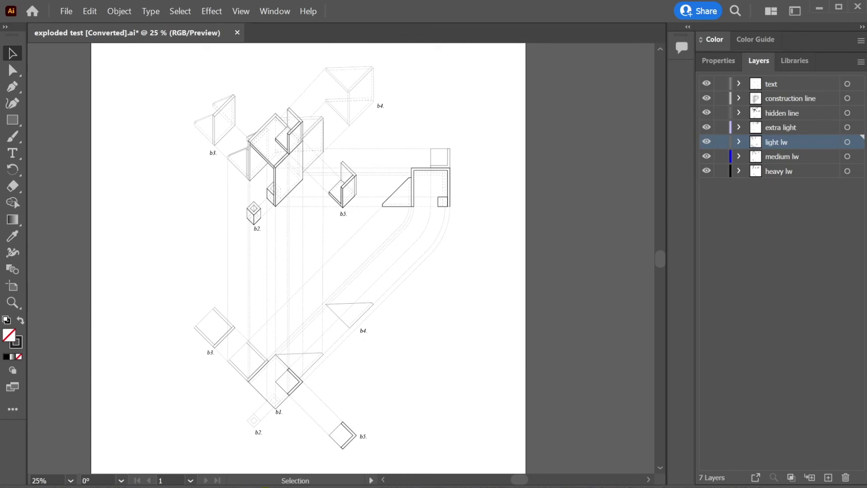
{"action": "left_click", "coordinate": [67, 11]}
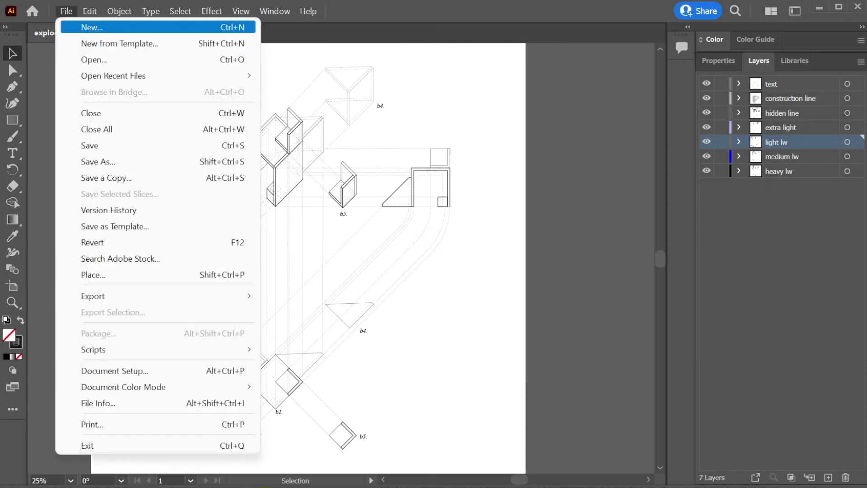
{"action": "left_click", "coordinate": [93, 27]}
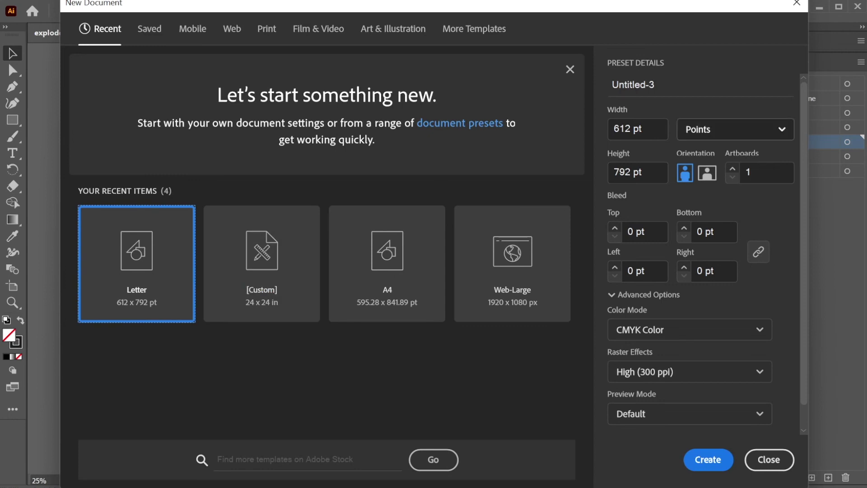
{"action": "left_click", "coordinate": [736, 130]}
{"action": "left_click", "coordinate": [714, 222]}
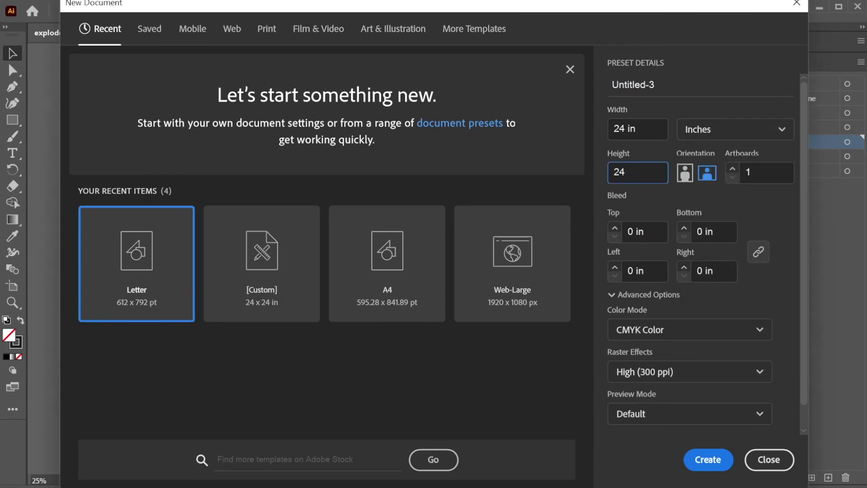
{"action": "key", "text": "Return"}
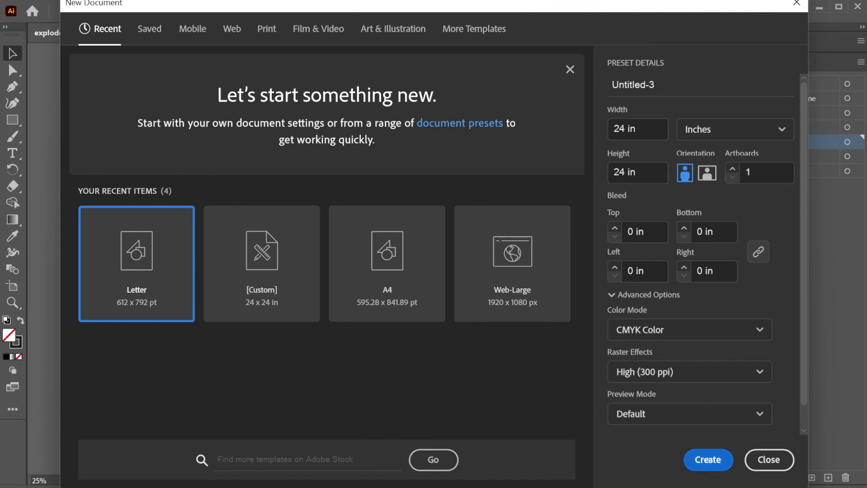
{"action": "left_click", "coordinate": [709, 460]}
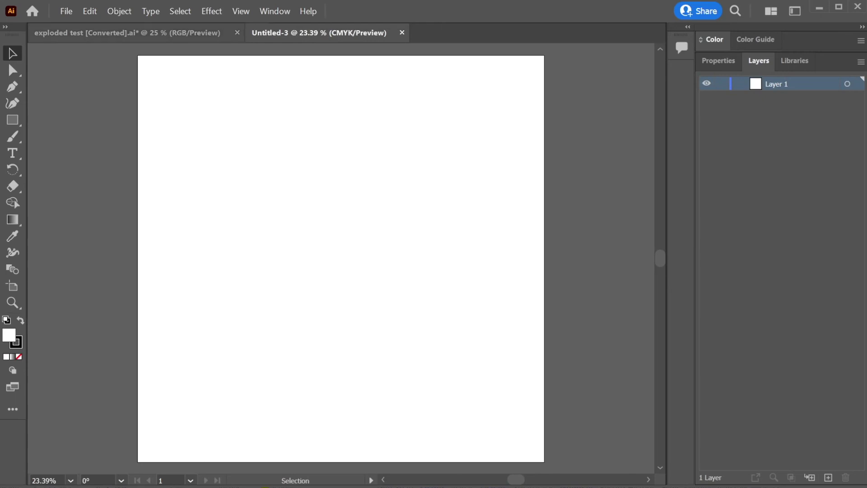
Copy all the artwork from the exploded drawing and return to the new blank document
{"action": "key", "text": "ctrl+Tab"}
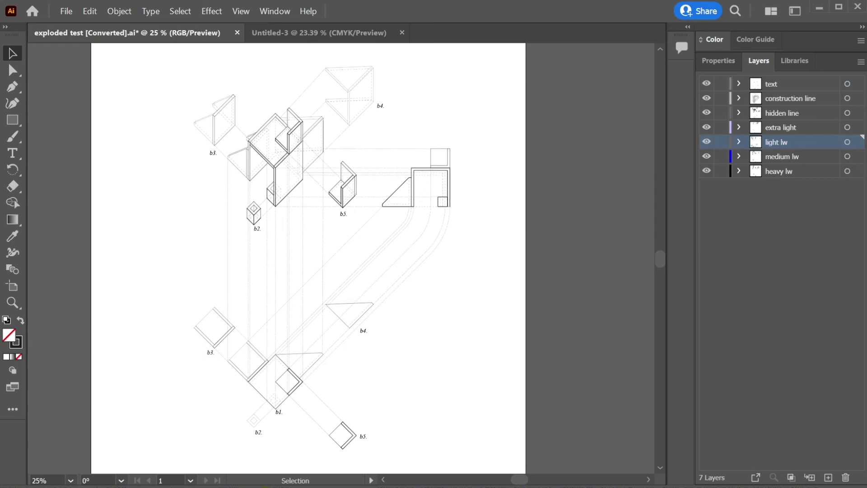
{"action": "key", "text": "ctrl+a"}
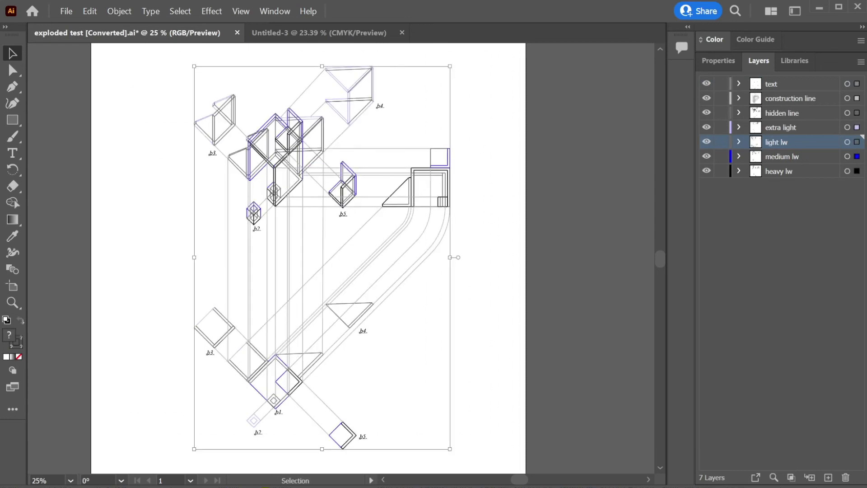
{"action": "right_click", "coordinate": [290, 151]}
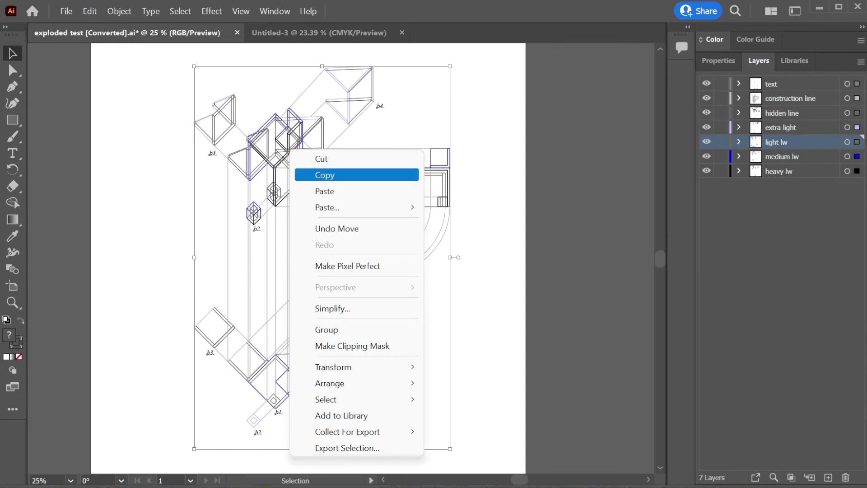
{"action": "left_click", "coordinate": [325, 175]}
{"action": "left_click", "coordinate": [319, 33]}
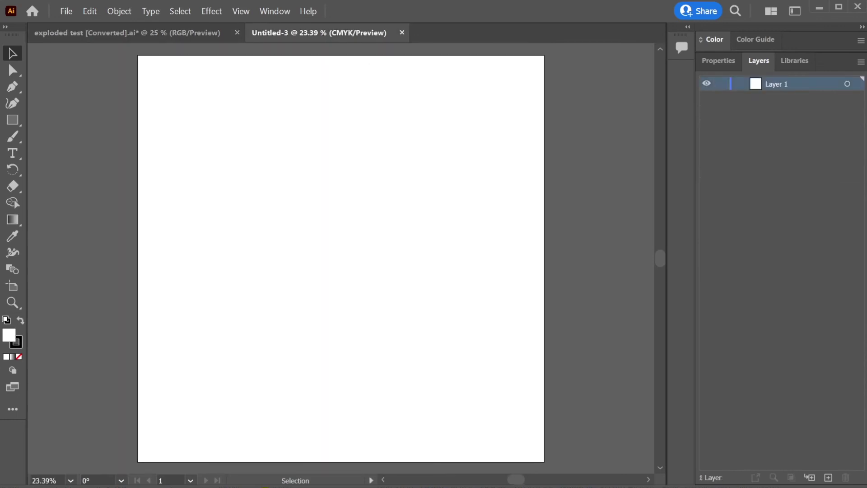
Try pasting the copied artwork into the new document's single layer, and undo the paste
{"action": "key", "text": "ctrl+v"}
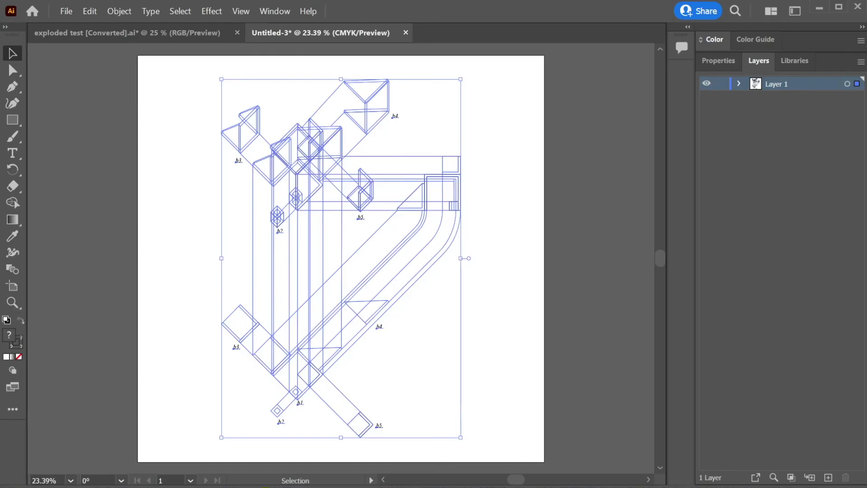
{"action": "key", "text": "ctrl+shift+a"}
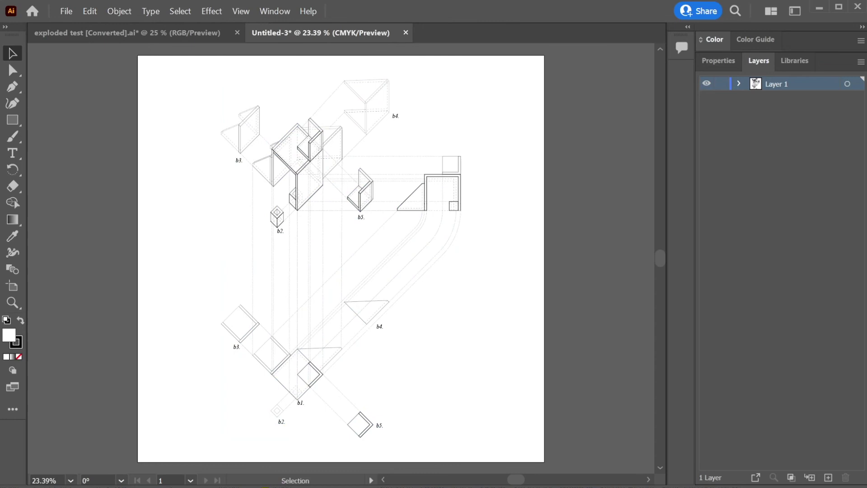
{"action": "key", "text": "ctrl+z"}
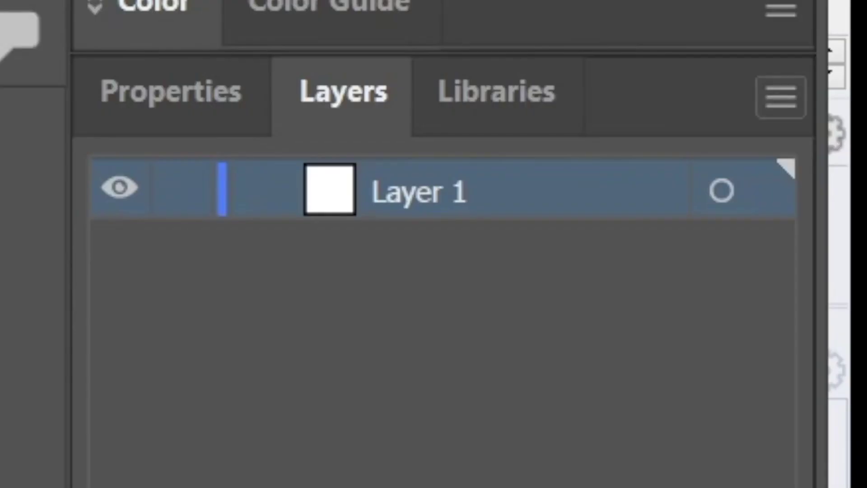
Turn on Paste Remembers Layers and paste the copied artwork into the new document with its original layers
{"action": "left_click", "coordinate": [781, 97]}
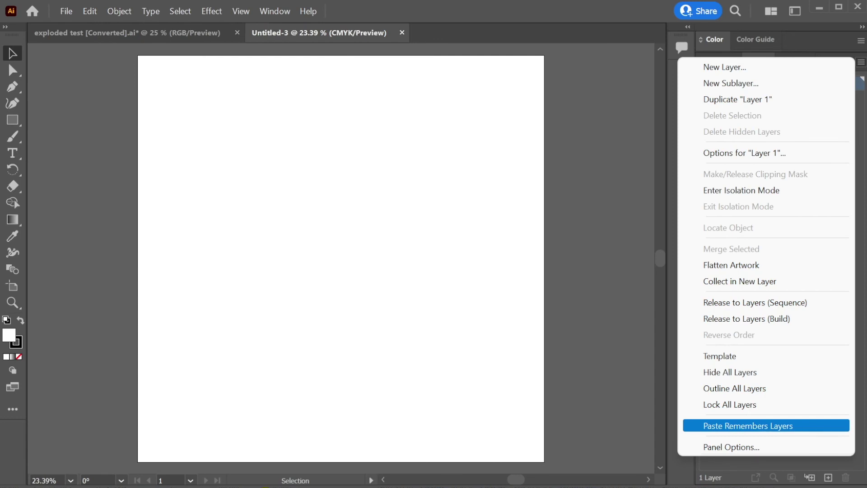
{"action": "left_click", "coordinate": [748, 425]}
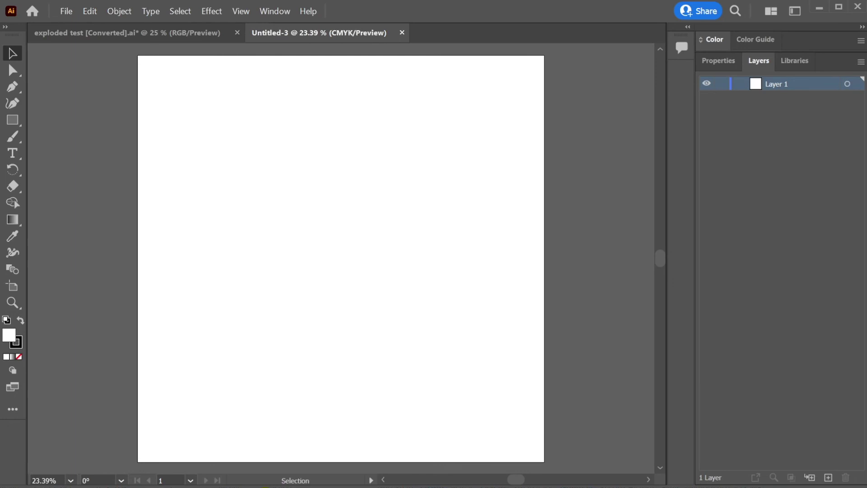
{"action": "left_click", "coordinate": [862, 62]}
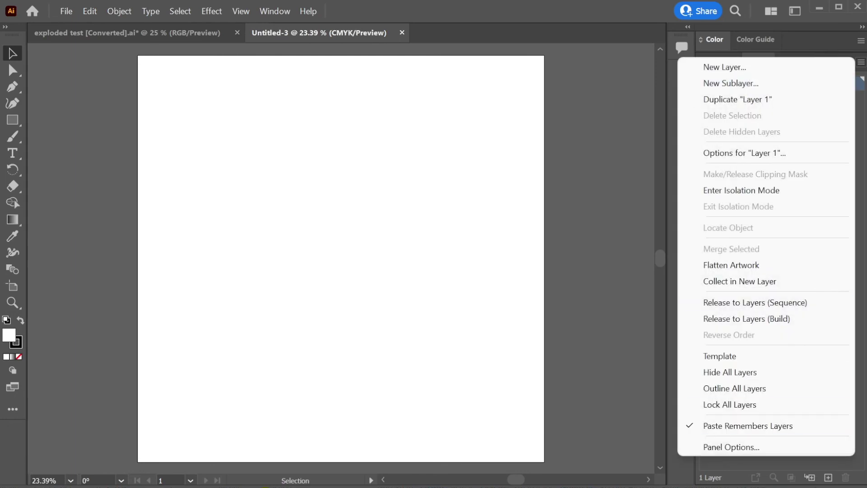
{"action": "key", "text": "Escape"}
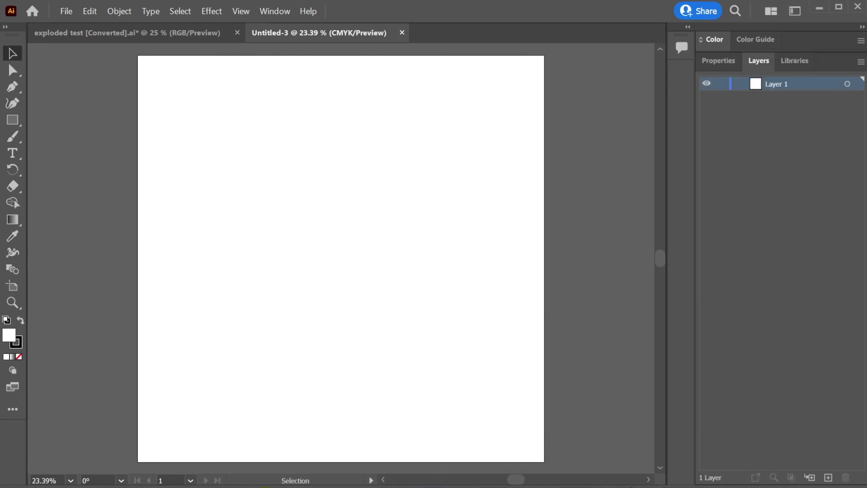
{"action": "key", "text": "ctrl+v"}
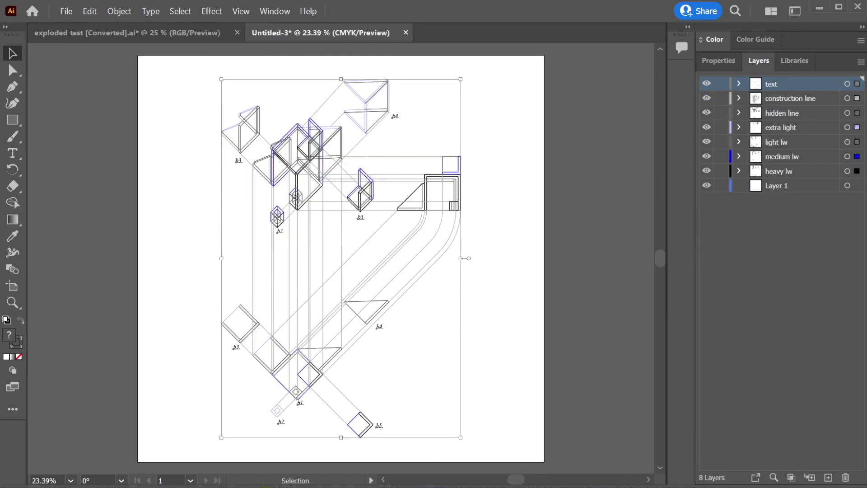
{"action": "key", "text": "ctrl+shift+a"}
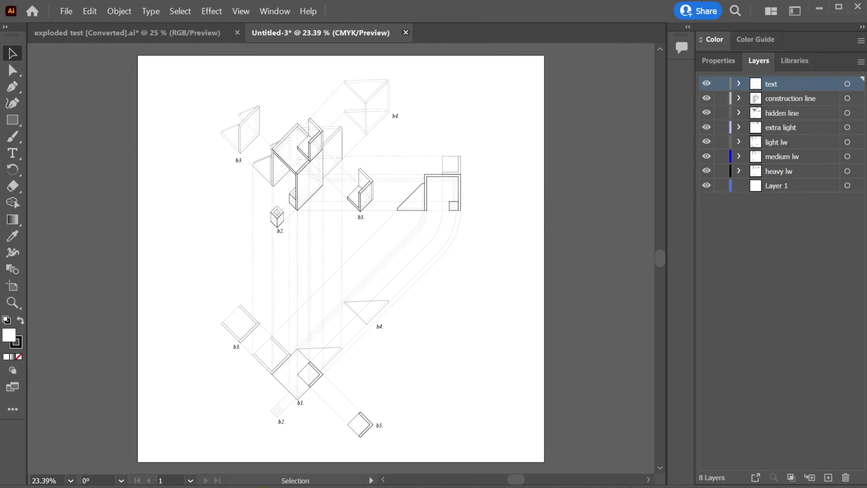
Close the new document without saving it
{"action": "left_click", "coordinate": [406, 32]}
{"action": "key", "text": "n"}
Save the exploded drawing on the computer as an Adobe PDF named exploded test 1, using the Illustrator Default preset
{"action": "left_click", "coordinate": [66, 11]}
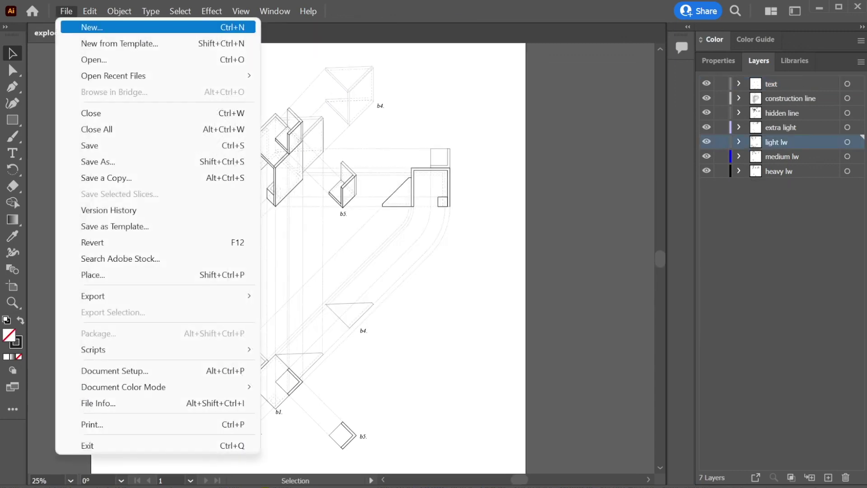
{"action": "left_click", "coordinate": [96, 161]}
{"action": "key", "text": "Tab"}
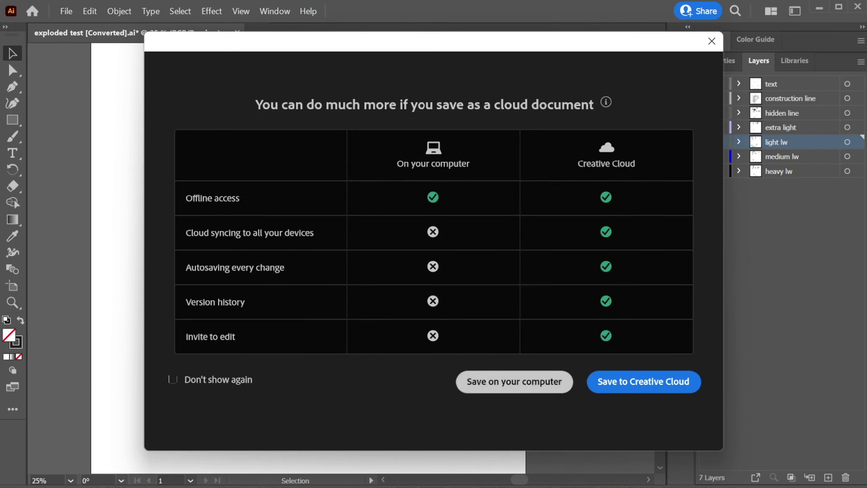
{"action": "key", "text": "Return"}
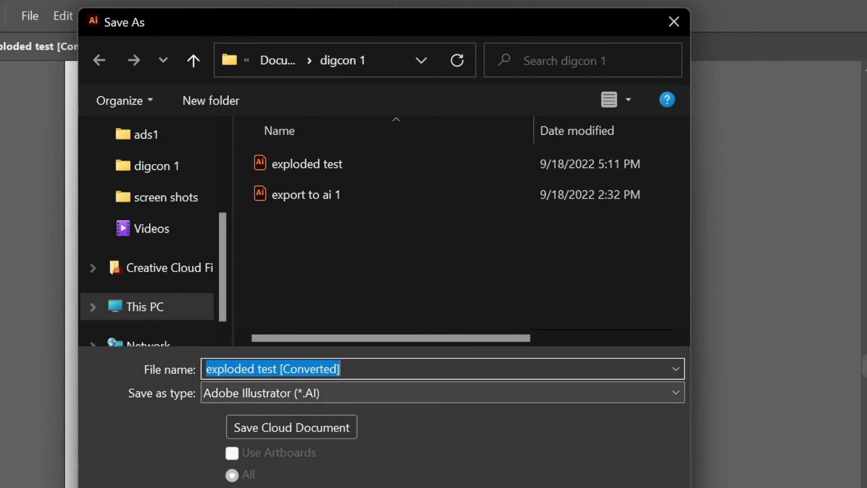
{"action": "left_click", "coordinate": [443, 392]}
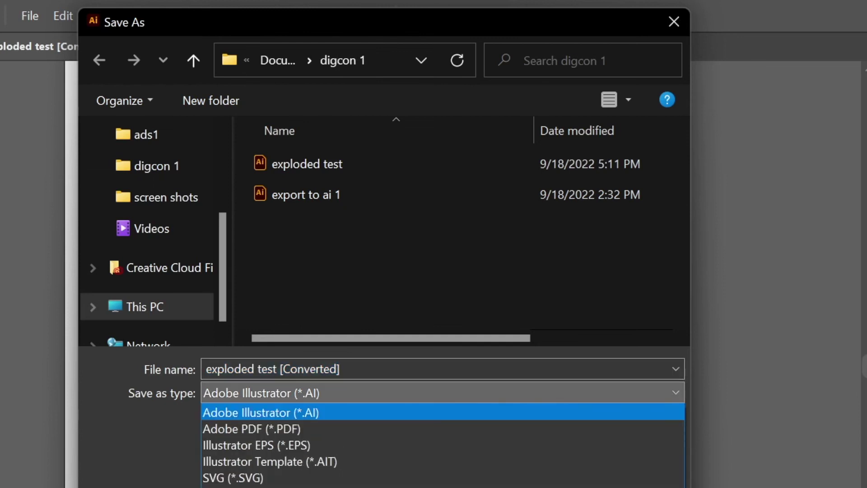
{"action": "key", "text": "Return"}
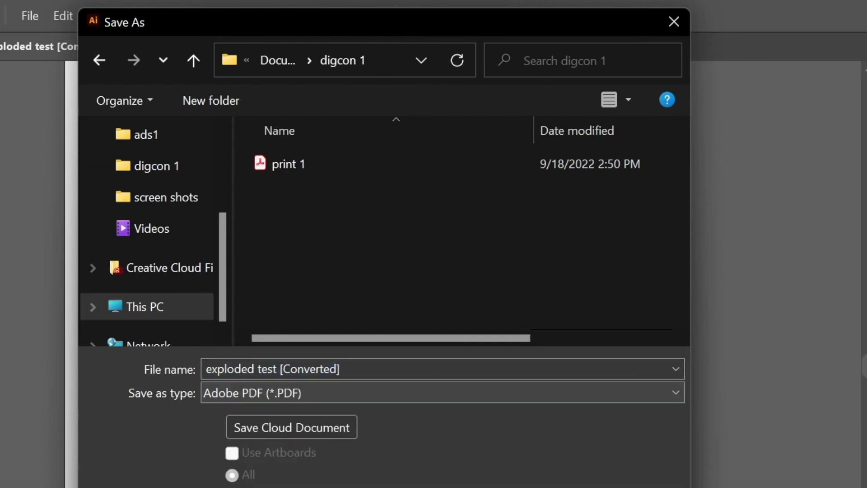
{"action": "key", "text": "shift+Tab"}
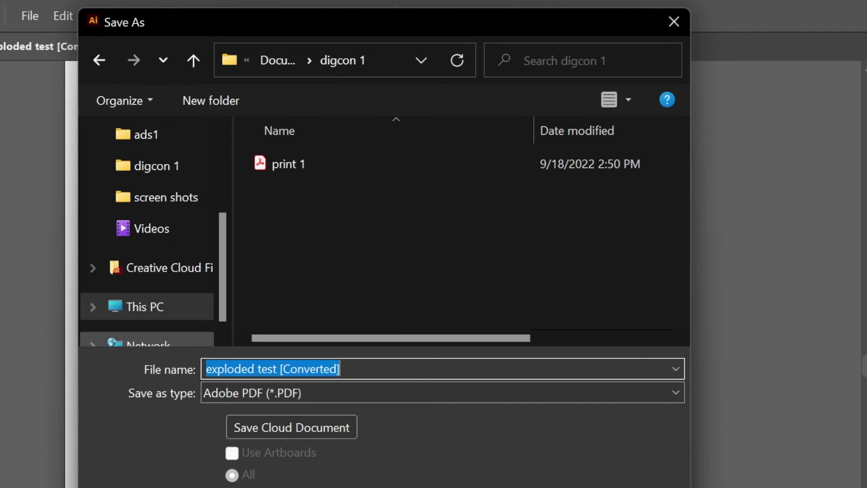
{"action": "type", "text": "exploded test 1"}
{"action": "key", "text": "Return"}
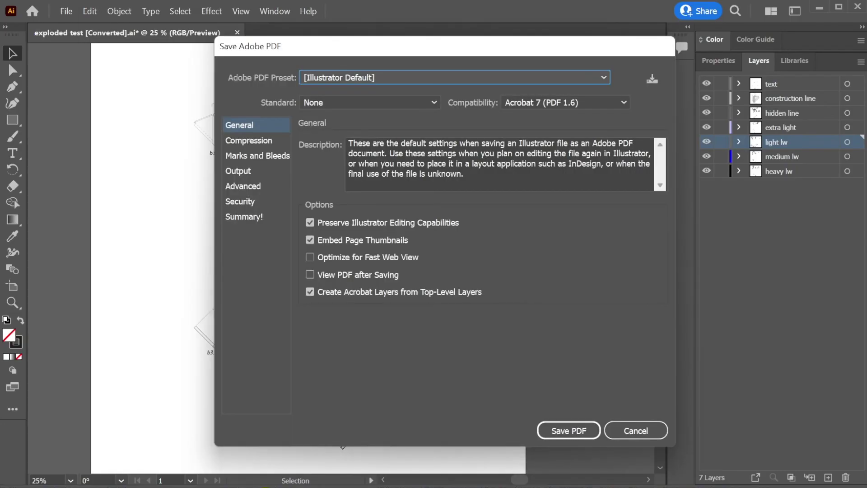
{"action": "key", "text": "Return"}
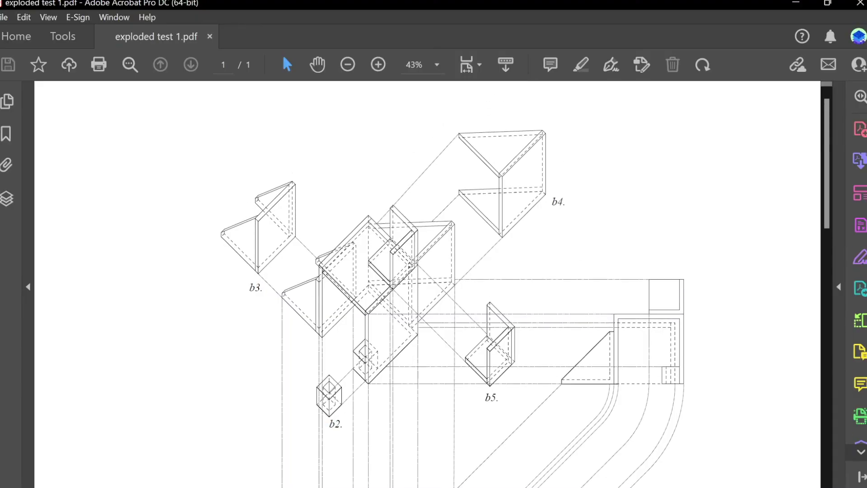
With exploded test 1.pdf open in Adobe Acrobat, turn off Enhance thin lines in the Page Display preferences
{"action": "scroll", "coordinate": [427, 284], "scroll_direction": "down", "scroll_amount": 5}
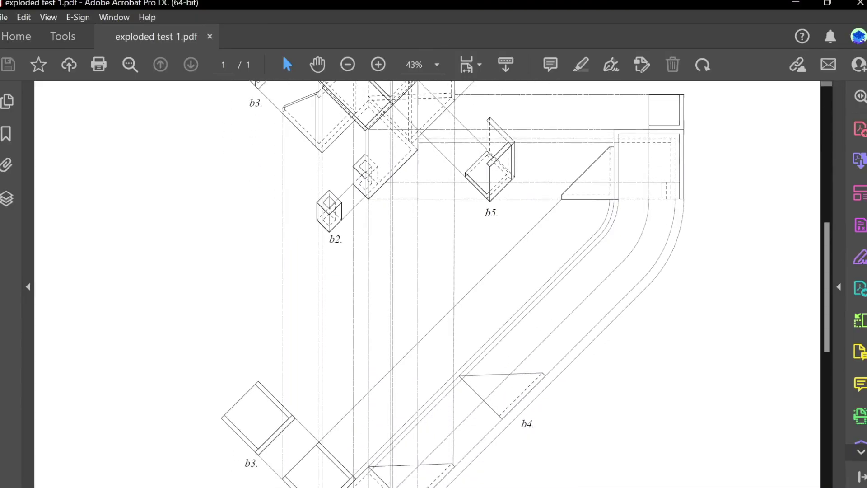
{"action": "scroll", "coordinate": [427, 284], "scroll_direction": "up", "scroll_amount": 1}
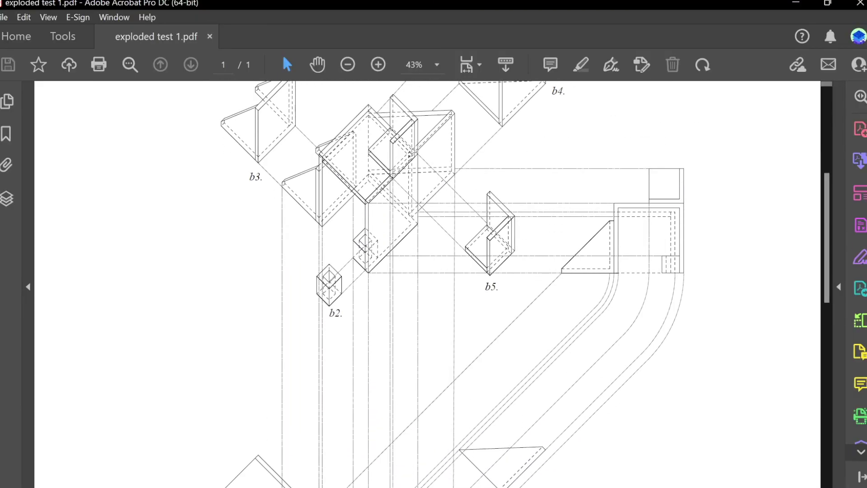
{"action": "scroll", "coordinate": [427, 283], "scroll_direction": "down", "scroll_amount": 1}
{"action": "scroll", "coordinate": [427, 283], "scroll_direction": "up", "scroll_amount": 1}
{"action": "scroll", "coordinate": [428, 284], "scroll_direction": "down", "scroll_amount": 3}
{"action": "scroll", "coordinate": [428, 284], "scroll_direction": "up", "scroll_amount": 1}
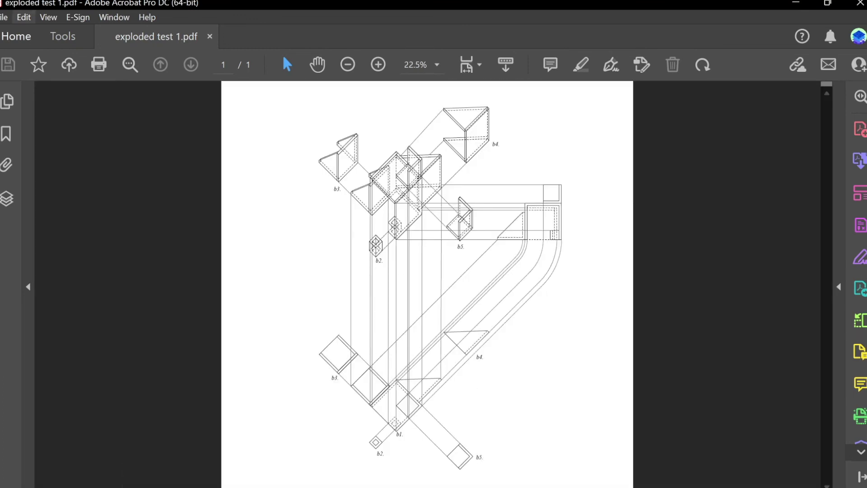
{"action": "key", "text": "alt+e"}
{"action": "key", "text": "Down"}
{"action": "key", "text": "Down"}
{"action": "key", "text": "Down"}
{"action": "key", "text": "Down"}
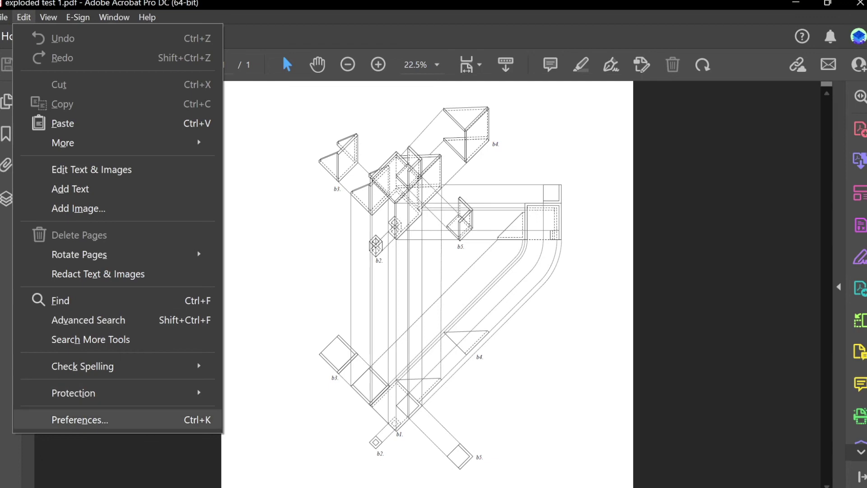
{"action": "key", "text": "Return"}
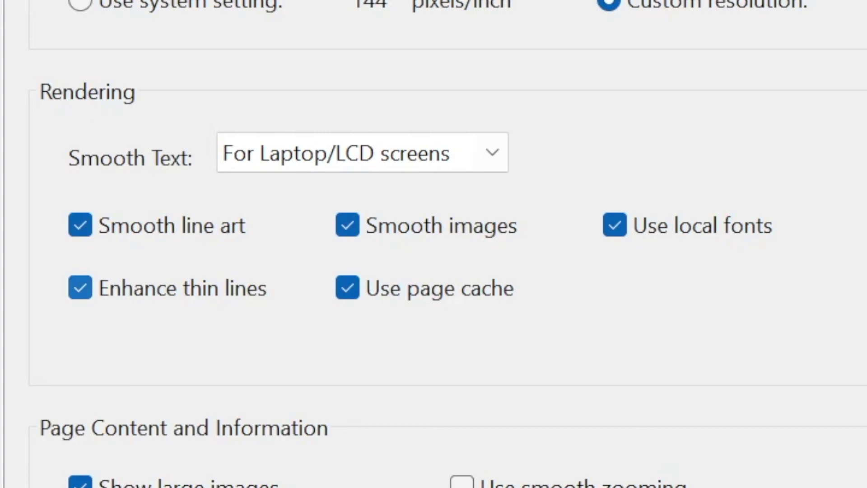
{"action": "left_click", "coordinate": [80, 287]}
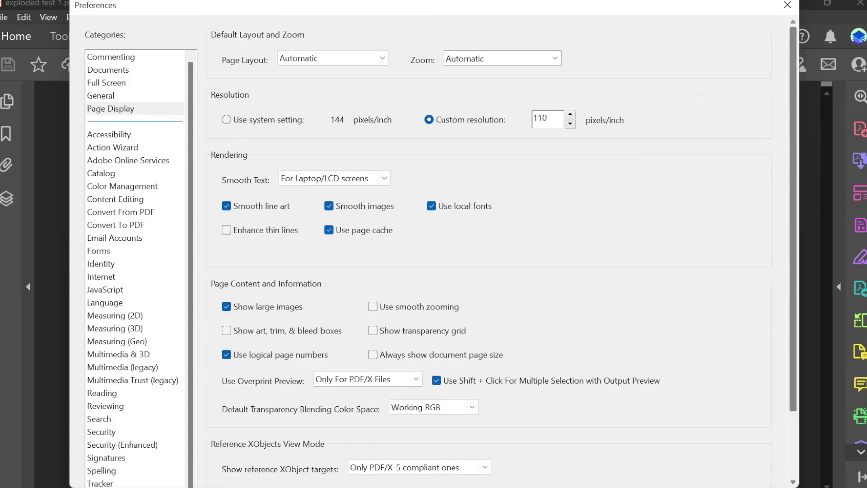
{"action": "left_click_drag", "start_coordinate": [793, 217], "coordinate": [793, 282]}
{"action": "key", "text": "Return"}
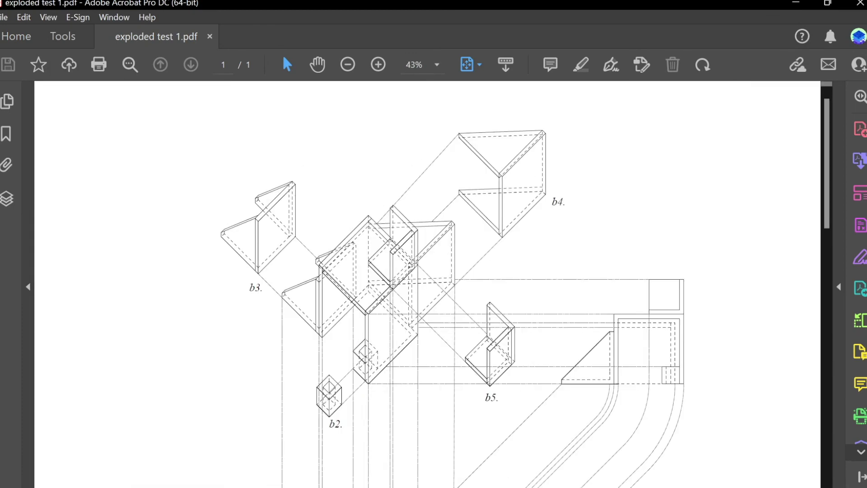
Check how the drawing's line weights display across the whole PDF page
{"action": "scroll", "coordinate": [428, 284], "scroll_direction": "down", "scroll_amount": 3}
{"action": "scroll", "coordinate": [427, 285], "scroll_direction": "down", "scroll_amount": 1}
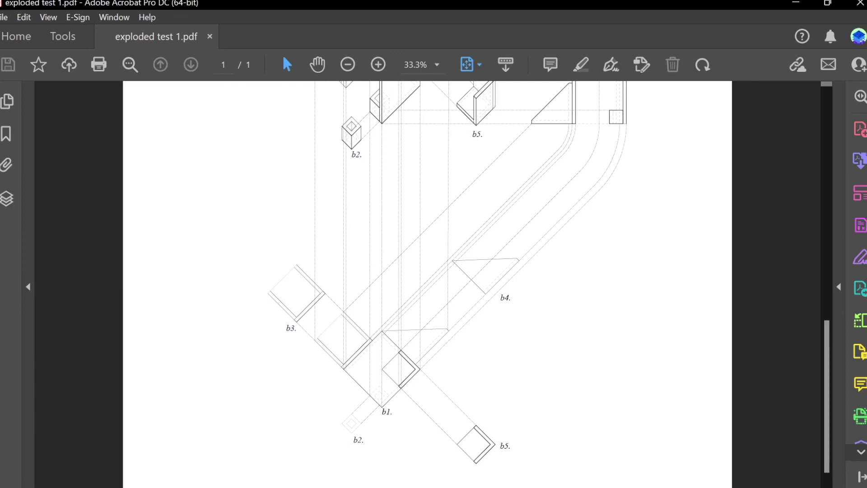
{"action": "scroll", "coordinate": [427, 285], "scroll_direction": "down", "scroll_amount": 1}
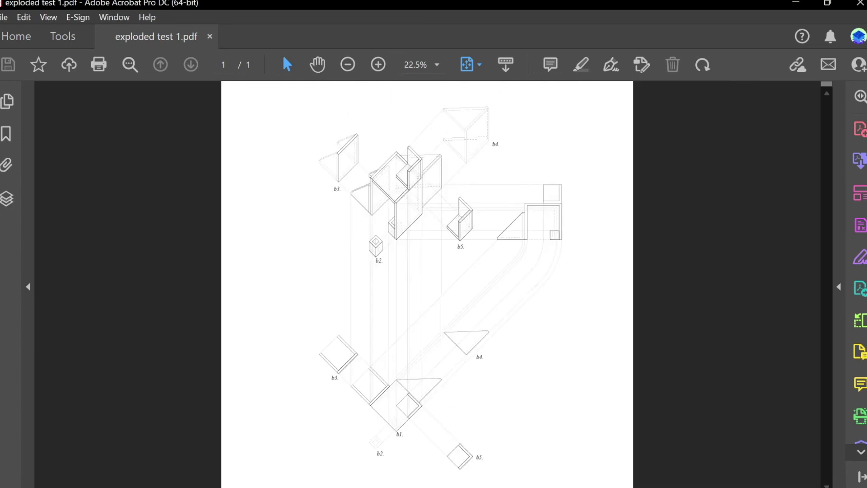